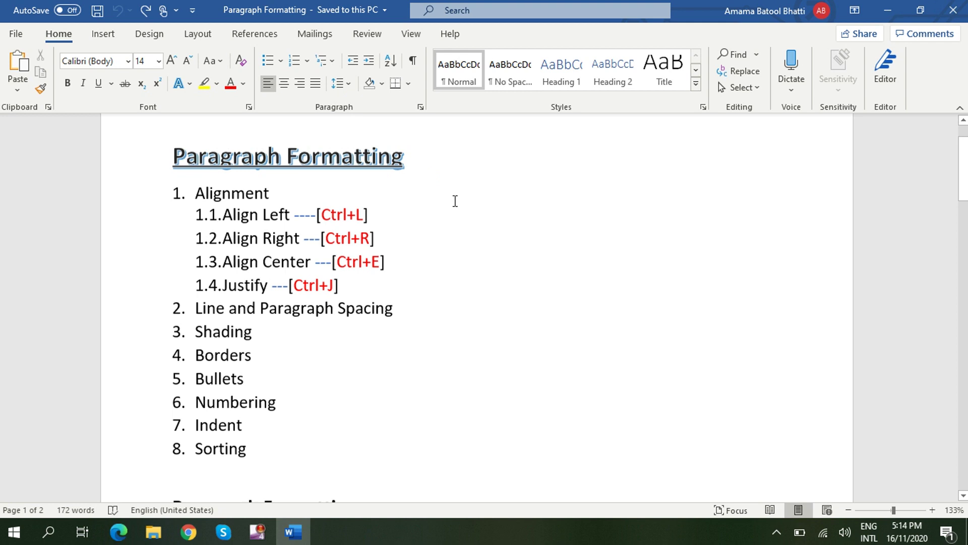
Scroll down to the Trojan Horse and Worm paragraphs and place the cursor before 'A code segment'
scroll(455, 200, "down", 5)
scroll(455, 201, "down", 1)
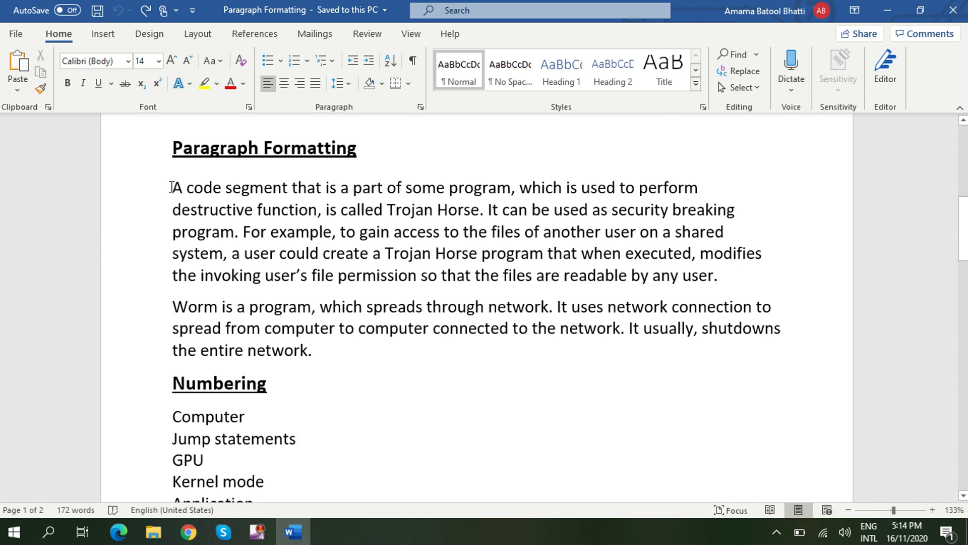
left_click(173, 187)
Select the Trojan Horse paragraph, try right and center alignment, then justify it
left_click_drag(174, 184, 170, 289)
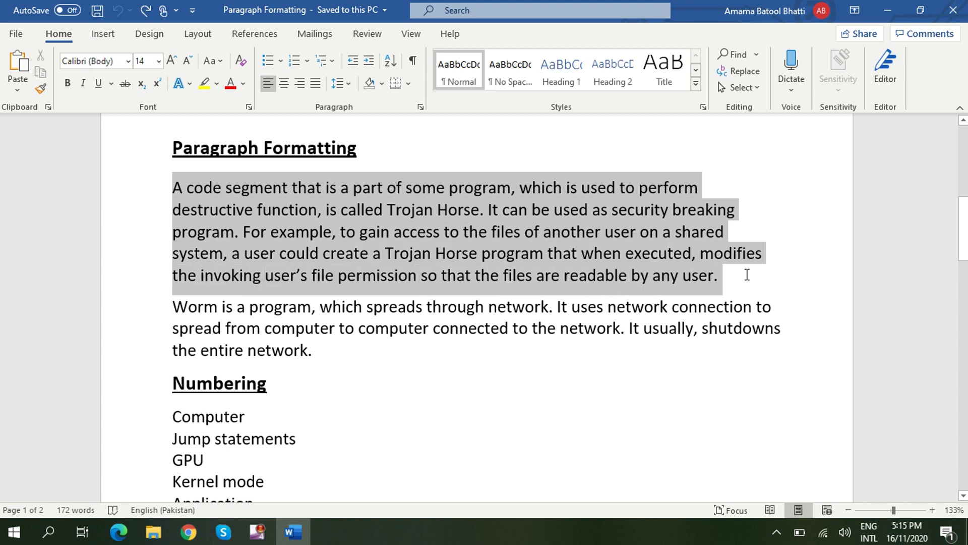
left_click_drag(170, 289, 752, 280)
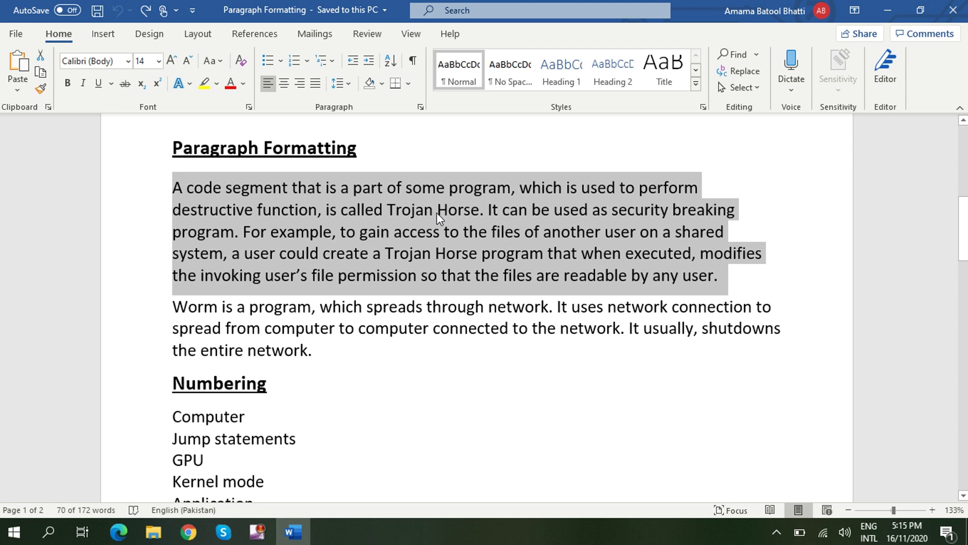
left_click(300, 84)
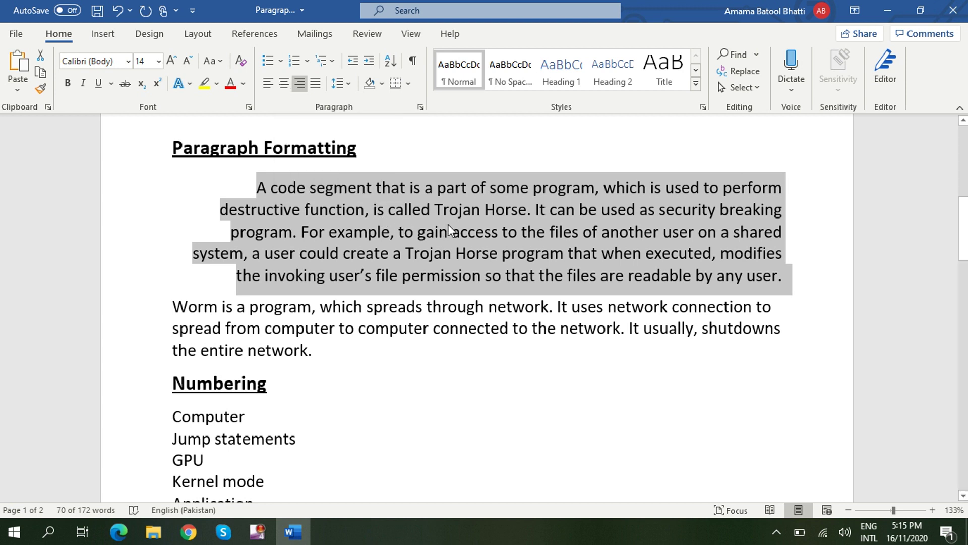
key("ctrl+e")
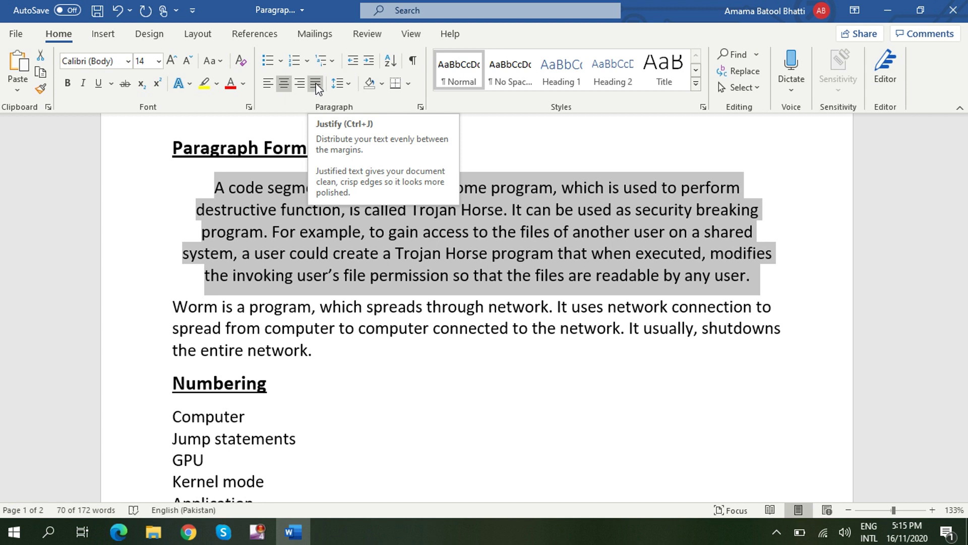
left_click(316, 85)
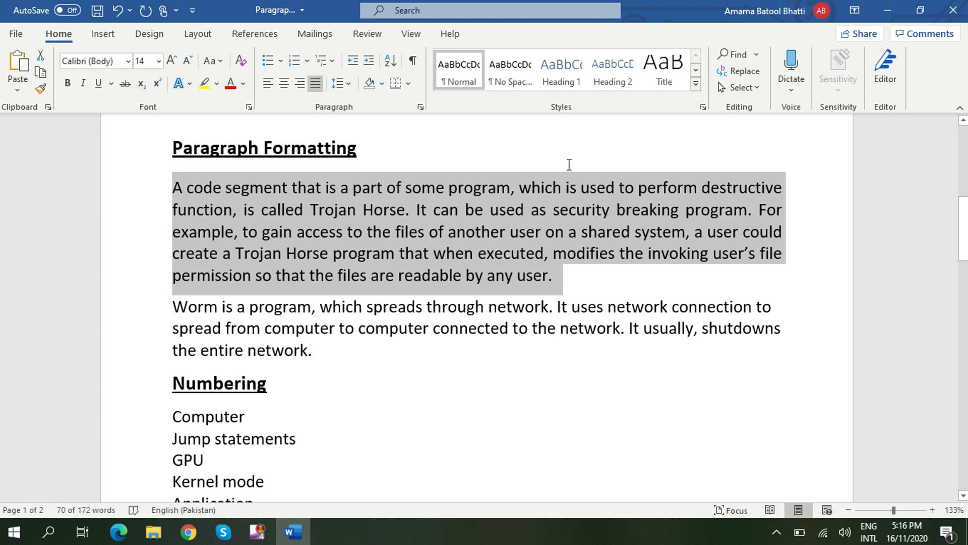
left_click(673, 275)
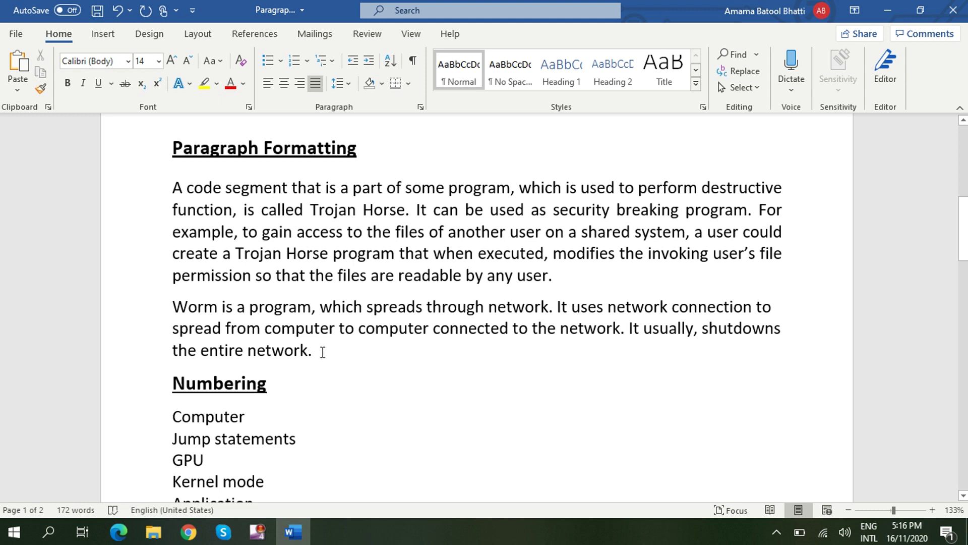
Justify the Worm paragraph with Ctrl+J, then select the opening lines of the Trojan Horse paragraph
left_click_drag(323, 352, 168, 310)
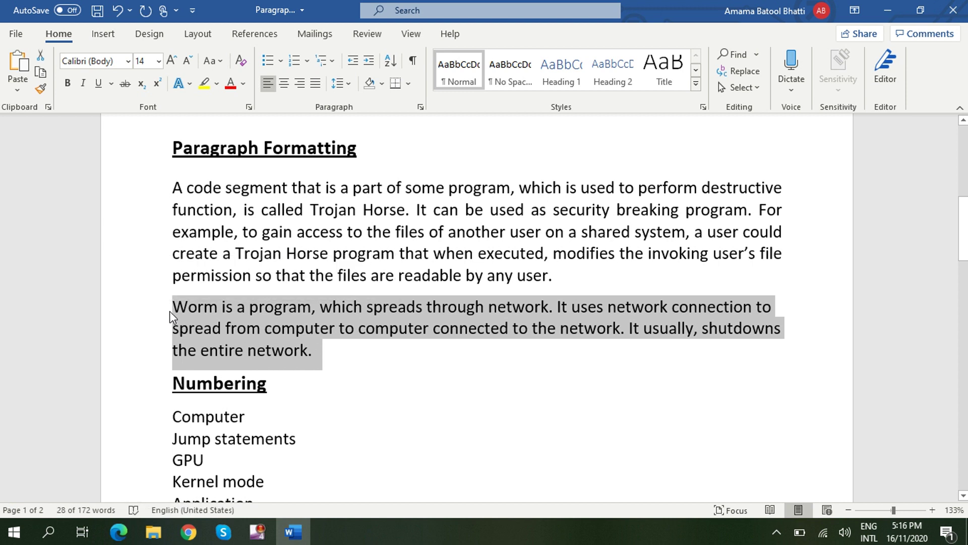
key("ctrl+j")
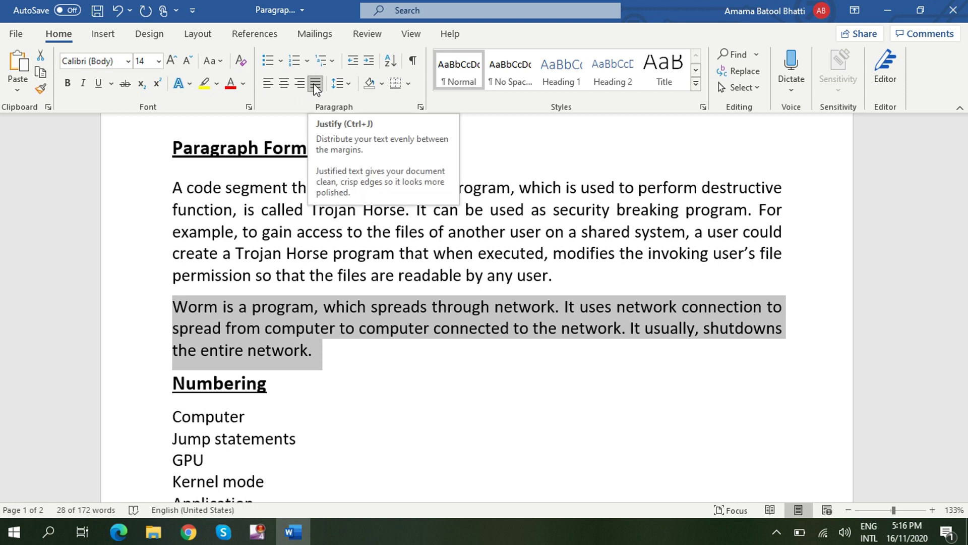
left_click(356, 349)
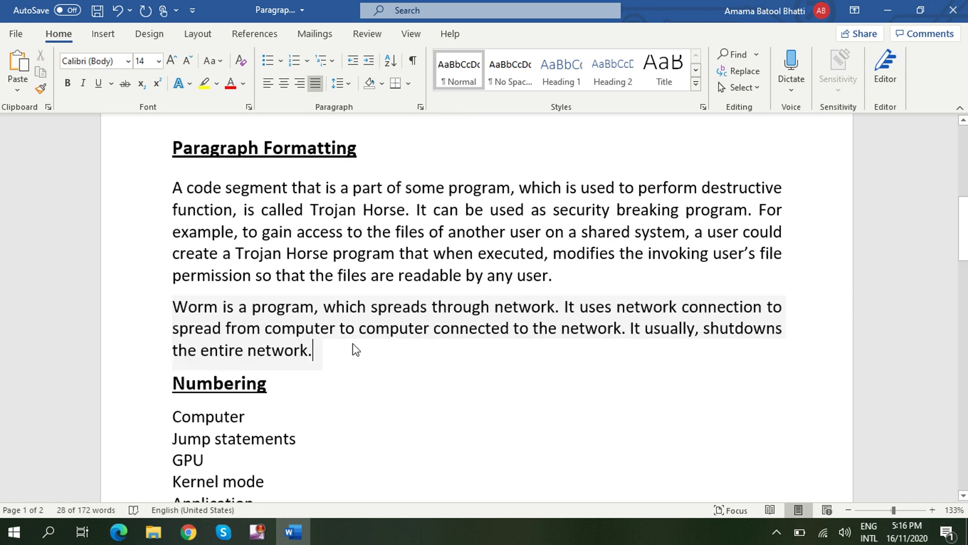
left_click(173, 187)
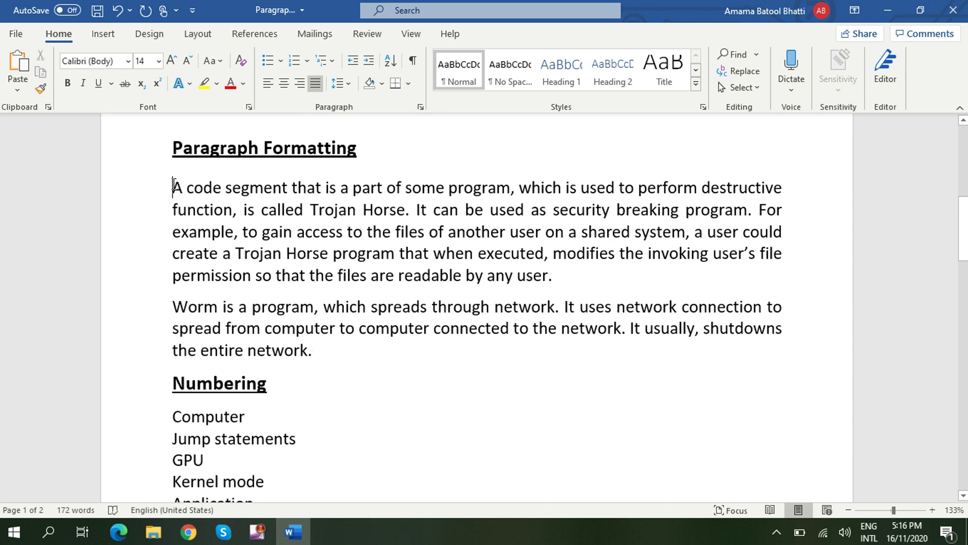
mouse_move(173, 187)
left_mouse_down()
mouse_move(180, 209)
mouse_move(316, 220)
left_mouse_up()
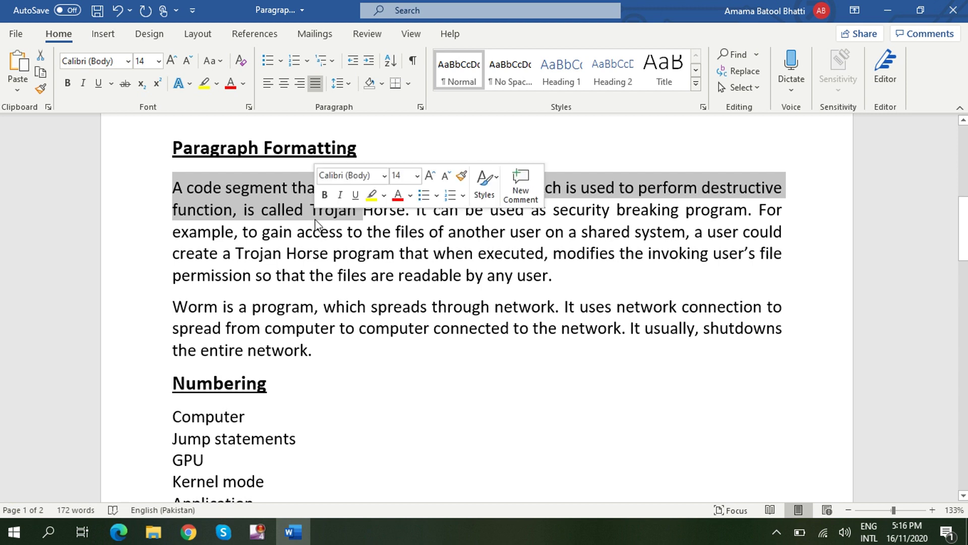
left_click(174, 186)
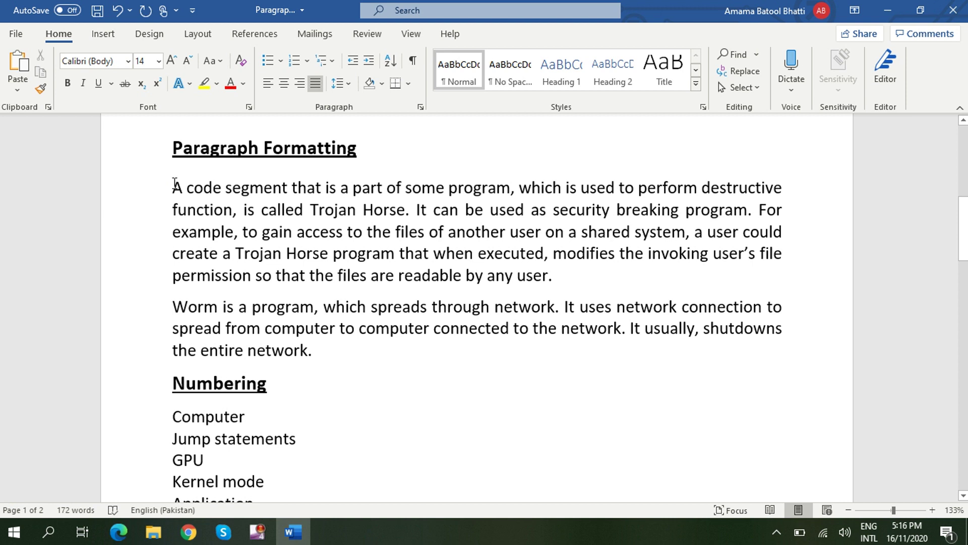
left_click(348, 83)
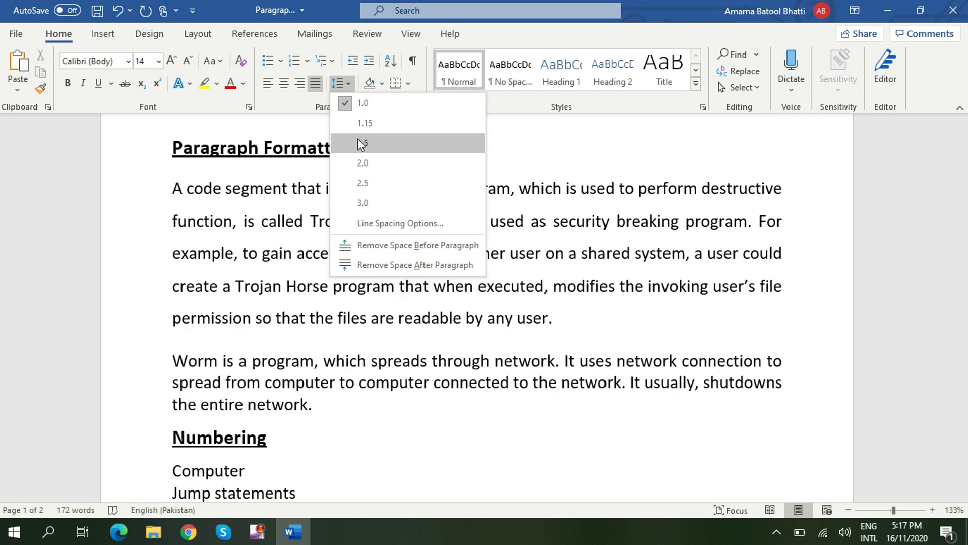
left_click(361, 144)
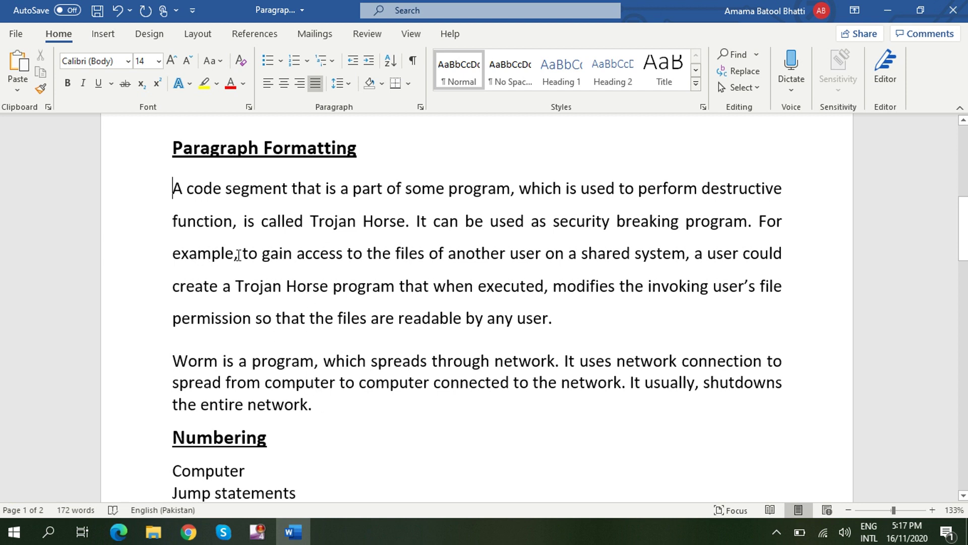
key("ctrl+1")
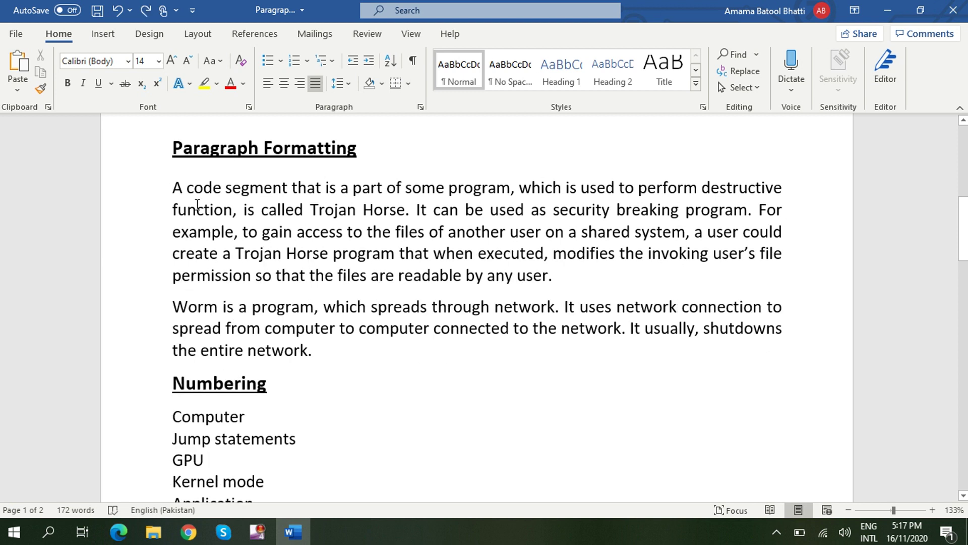
left_click_drag(325, 349, 173, 188)
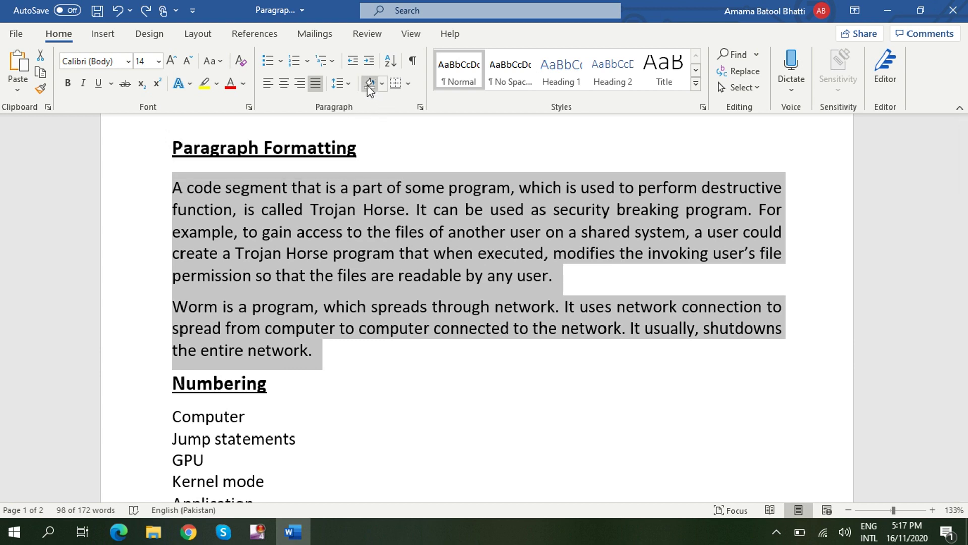
left_click(347, 80)
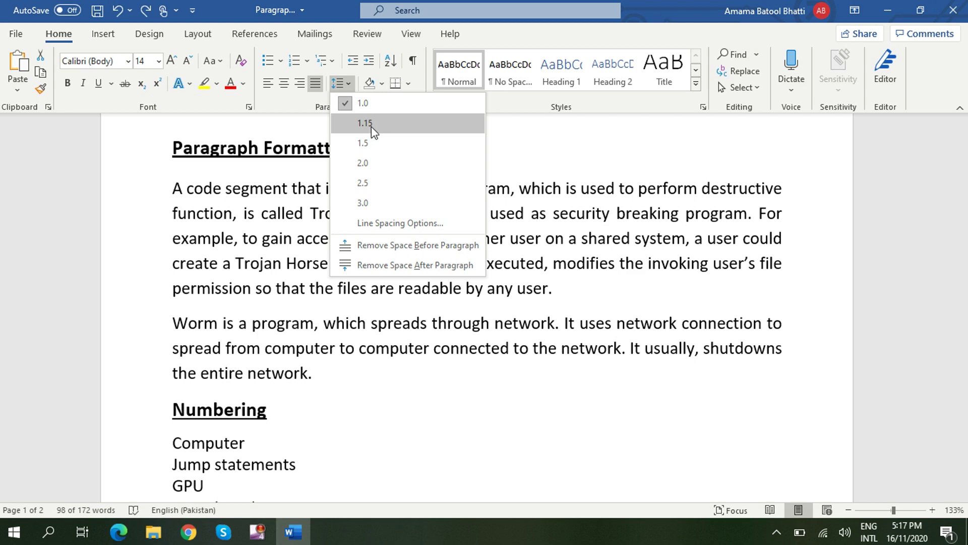
left_click(366, 142)
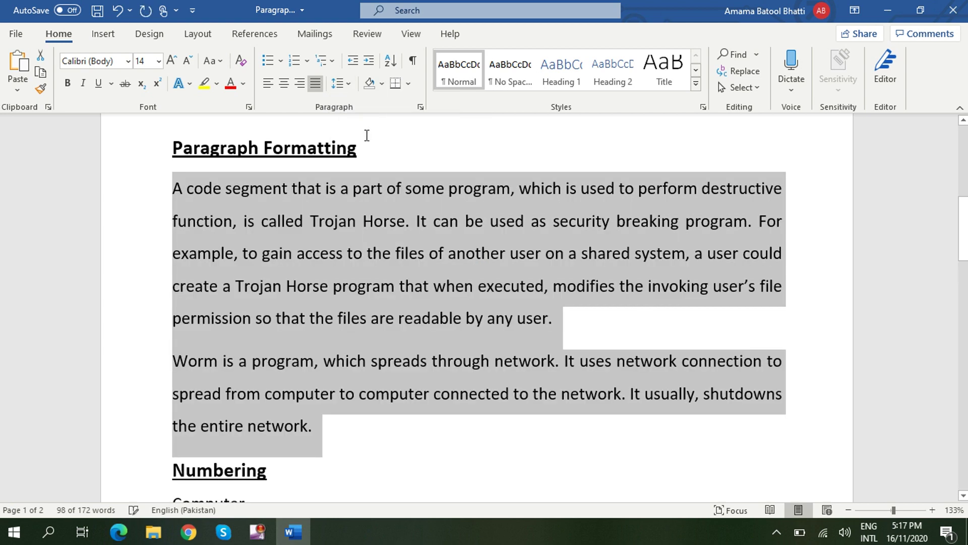
left_click(459, 417)
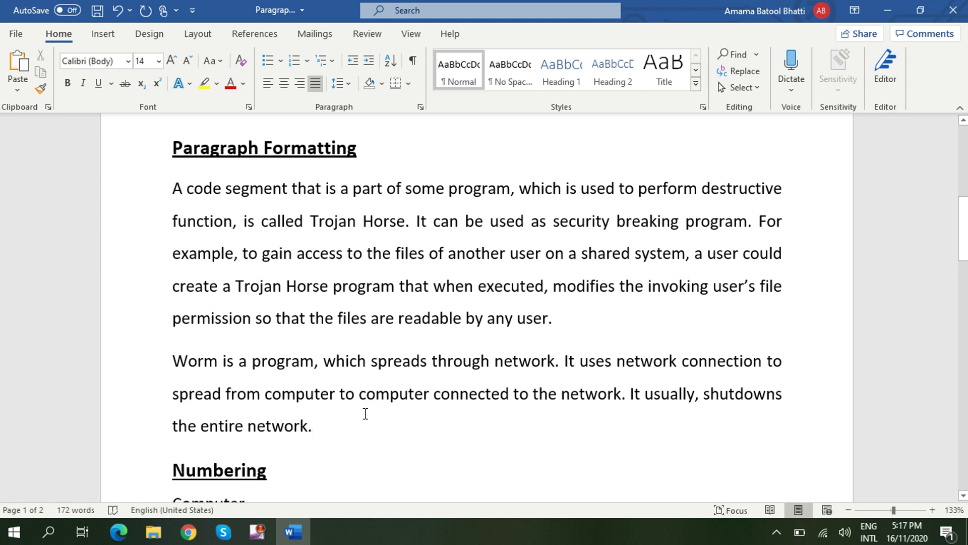
key("ctrl+shift+Up")
key("ctrl+shift+Up")
key("ctrl+1")
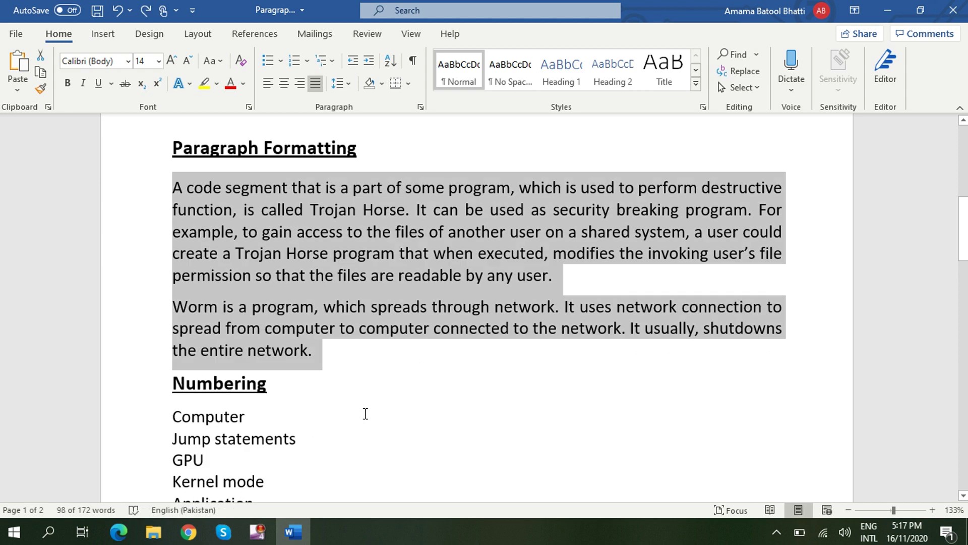
Indent the Trojan Horse paragraph one step (1.27 cm) by indenting twice and reducing once
left_click(360, 350)
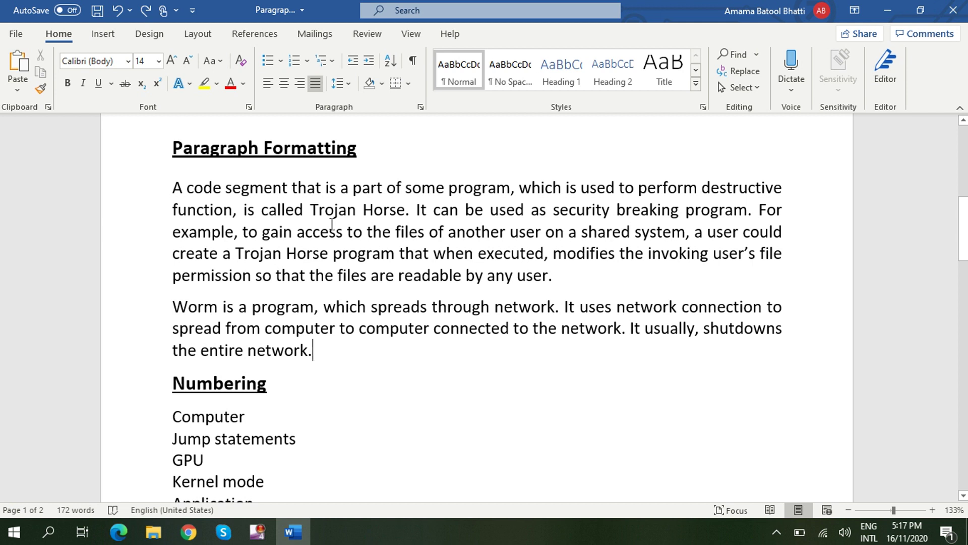
left_click(172, 186)
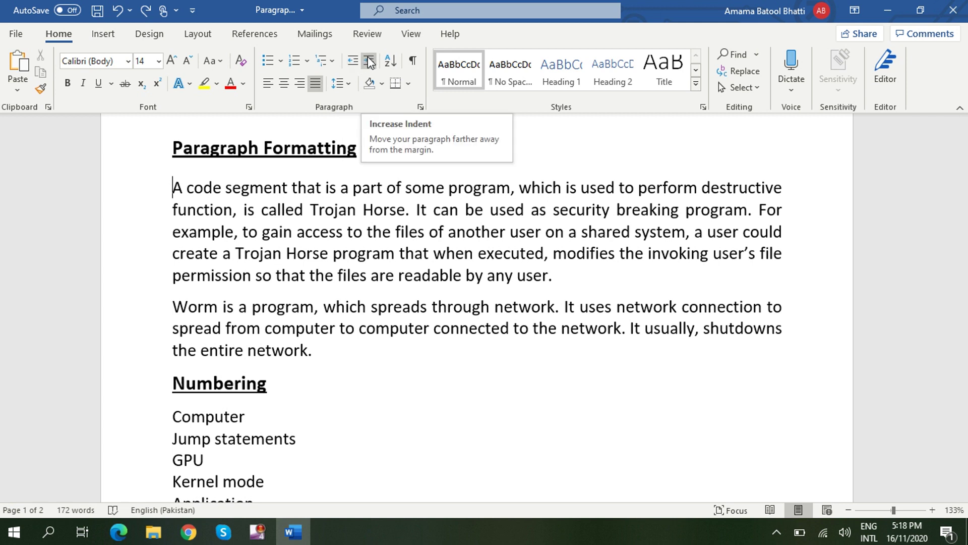
left_click(370, 62)
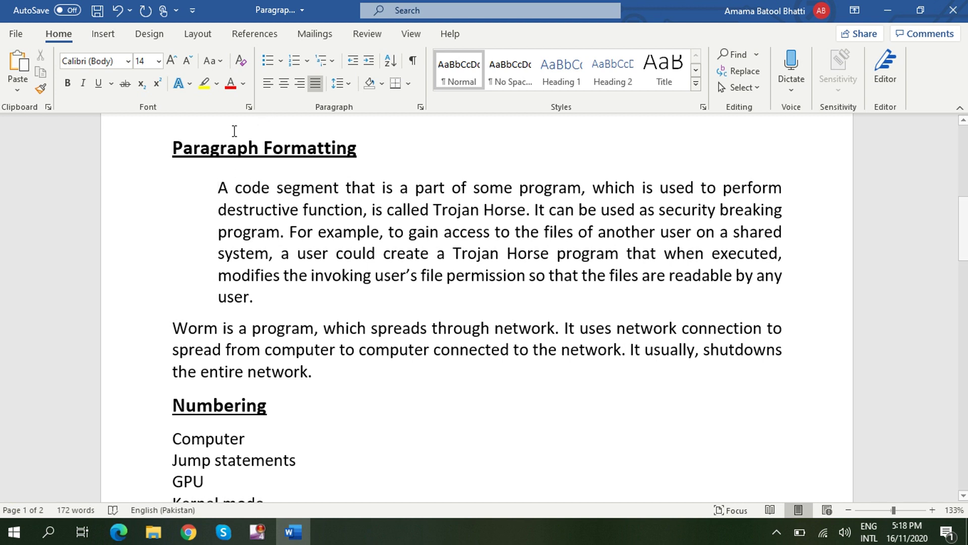
left_click(369, 61)
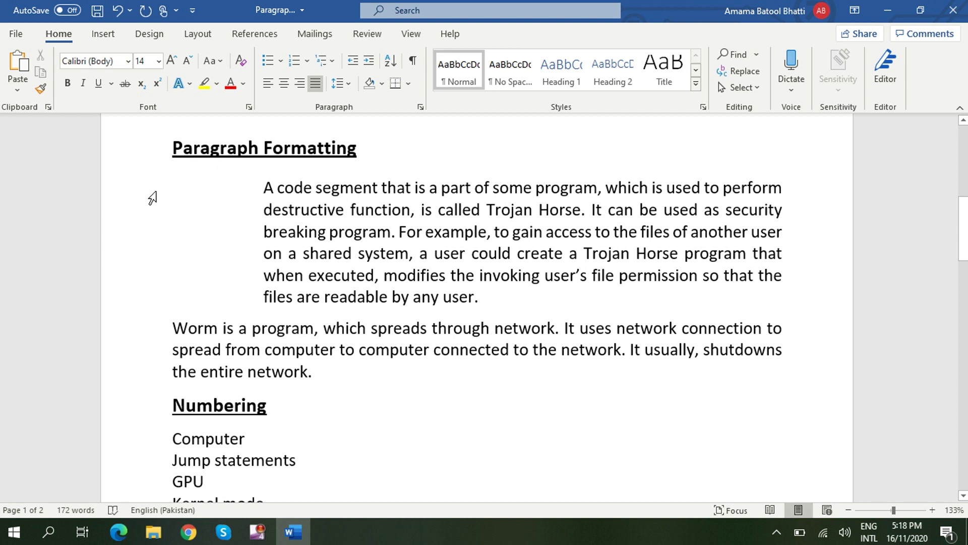
left_click(353, 61)
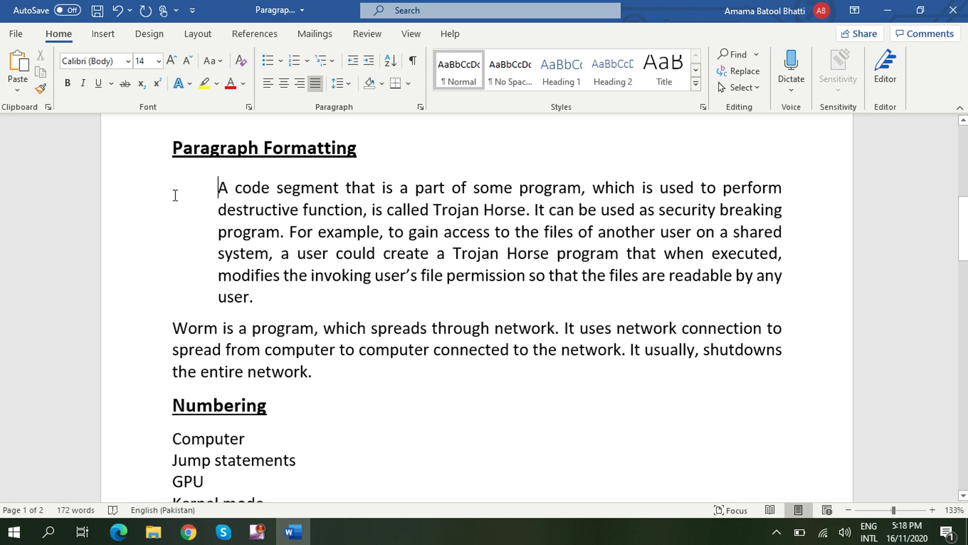
left_click(420, 107)
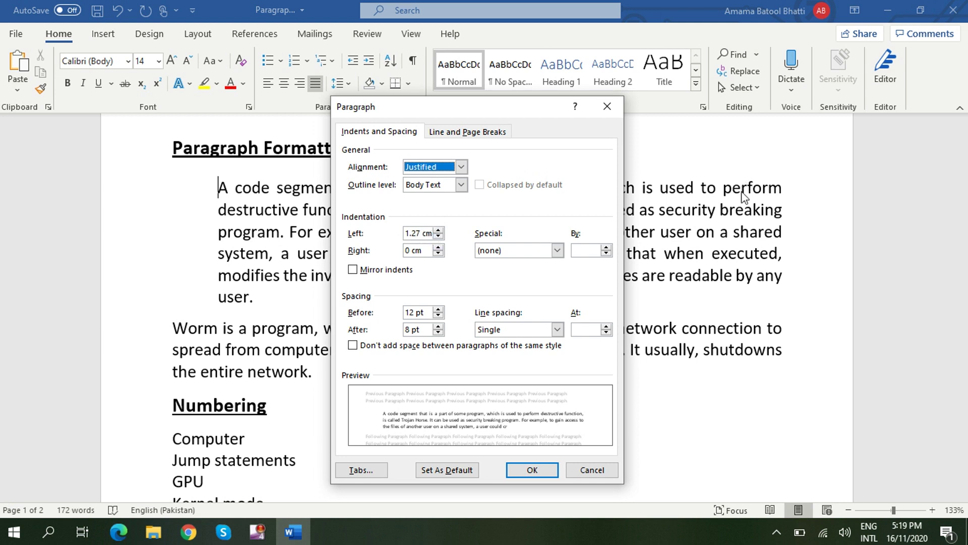
Nudge the right indent up to 0.9 cm and back down, settling at 0 cm
left_click(438, 247)
left_click(438, 247)
left_click(439, 247)
left_click(439, 247)
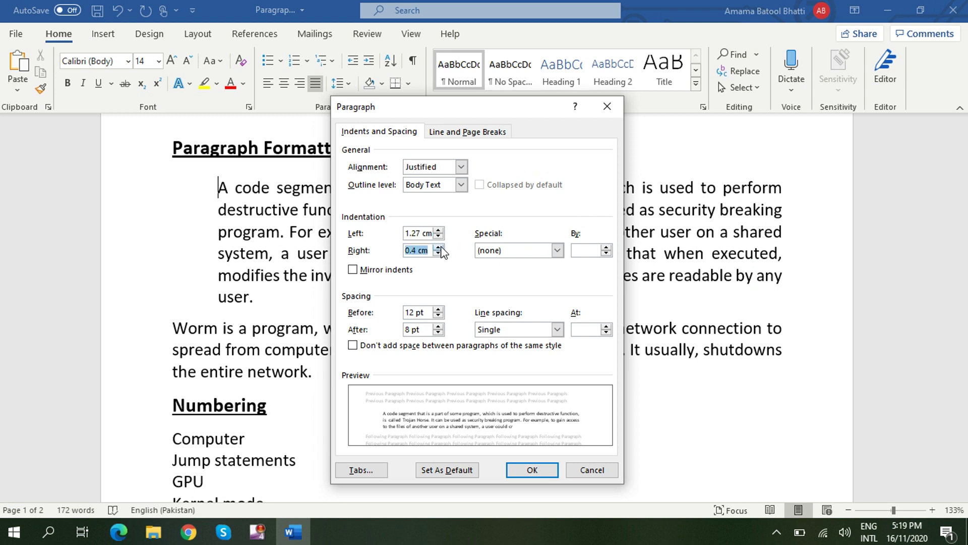
left_click(438, 247)
left_click(438, 247)
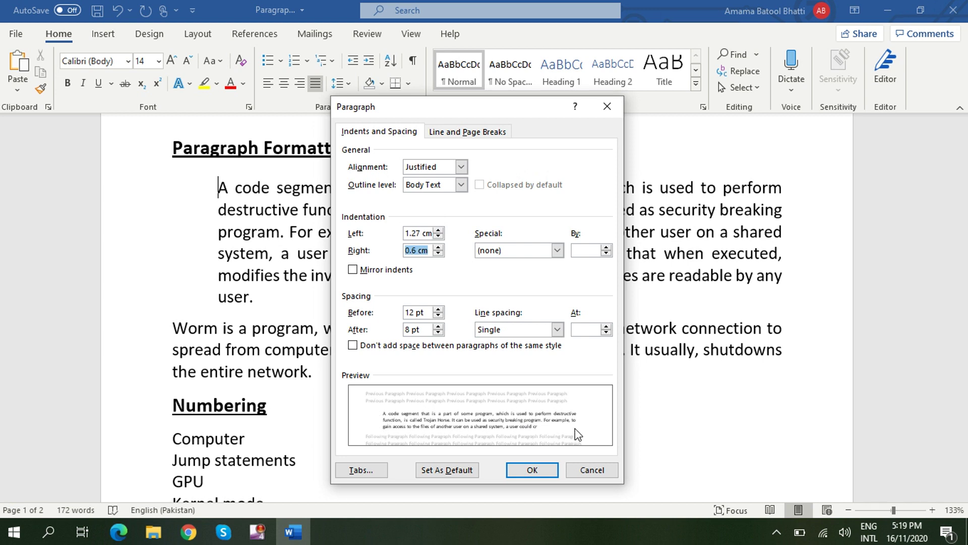
left_click(437, 247)
left_click(438, 247)
left_click(438, 247)
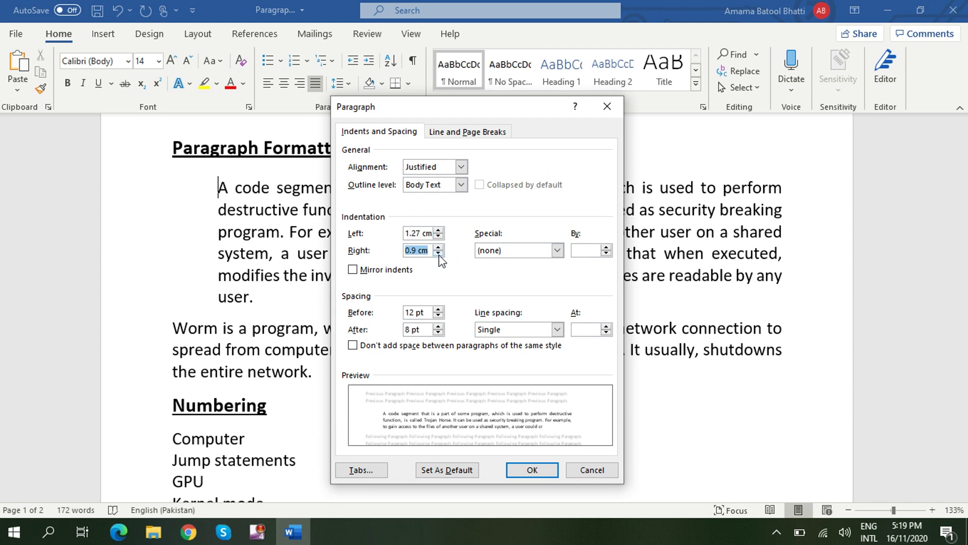
left_click(438, 253)
left_click(438, 253)
left_click(438, 253)
left_click(438, 253)
left_click(438, 253)
left_click(438, 253)
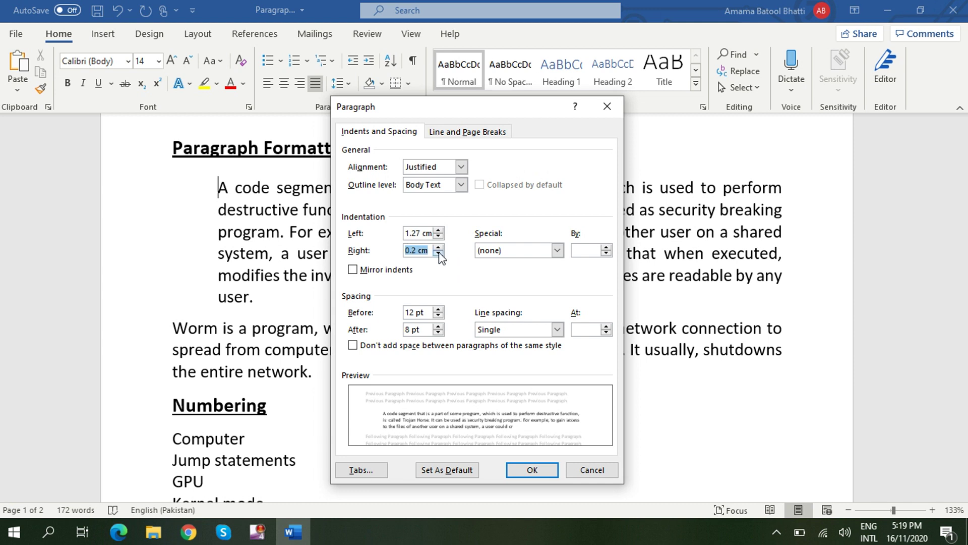
left_click(438, 253)
left_click(438, 253)
left_click(438, 253)
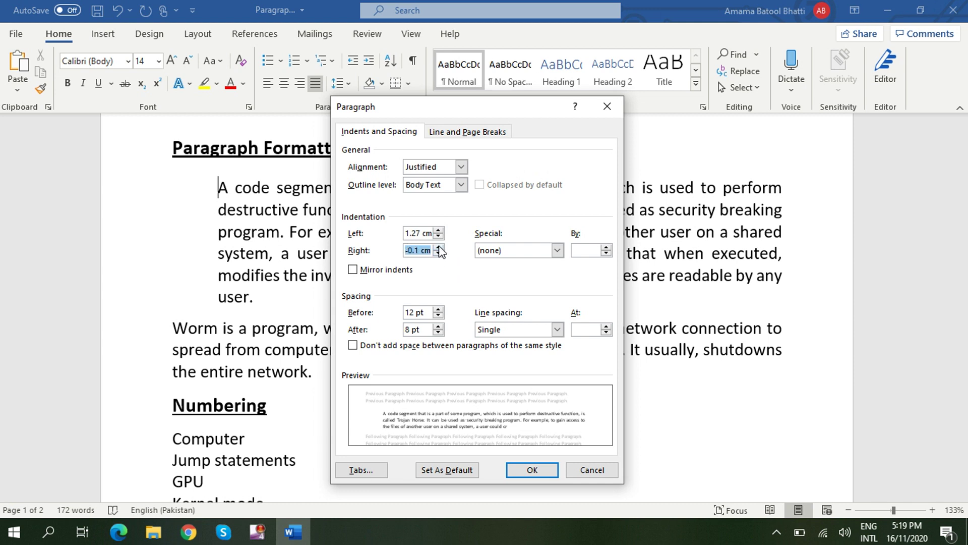
left_click(438, 247)
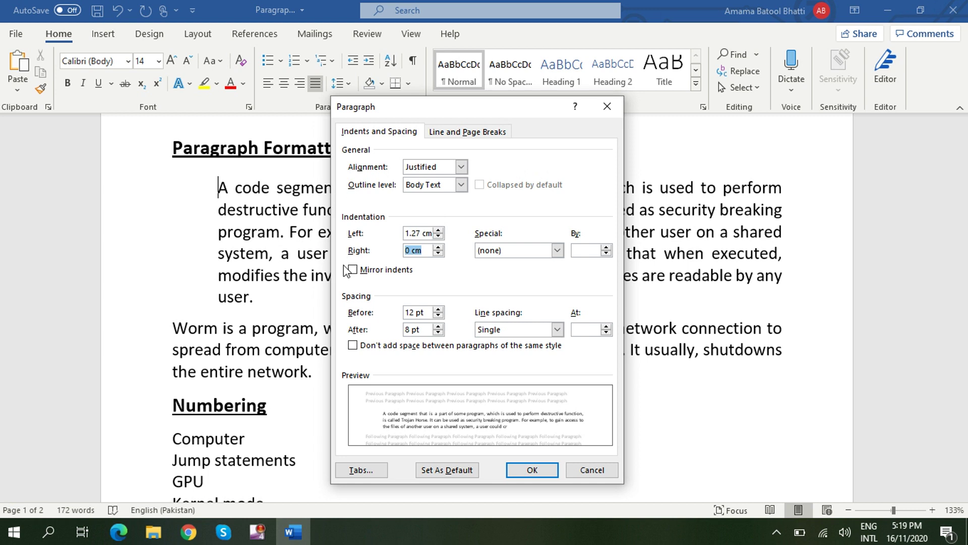
Keep Special indentation as (none) and apply the paragraph settings
left_click(558, 250)
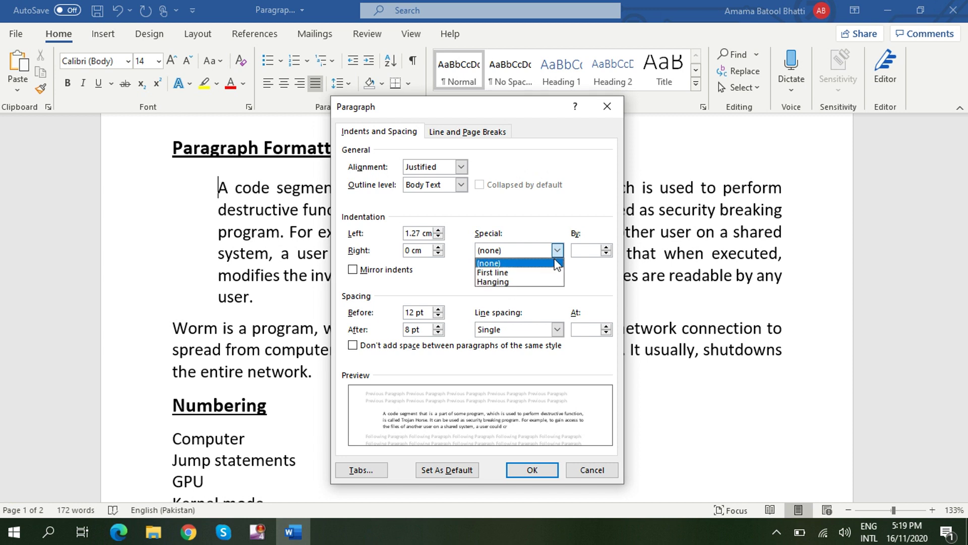
left_click(515, 264)
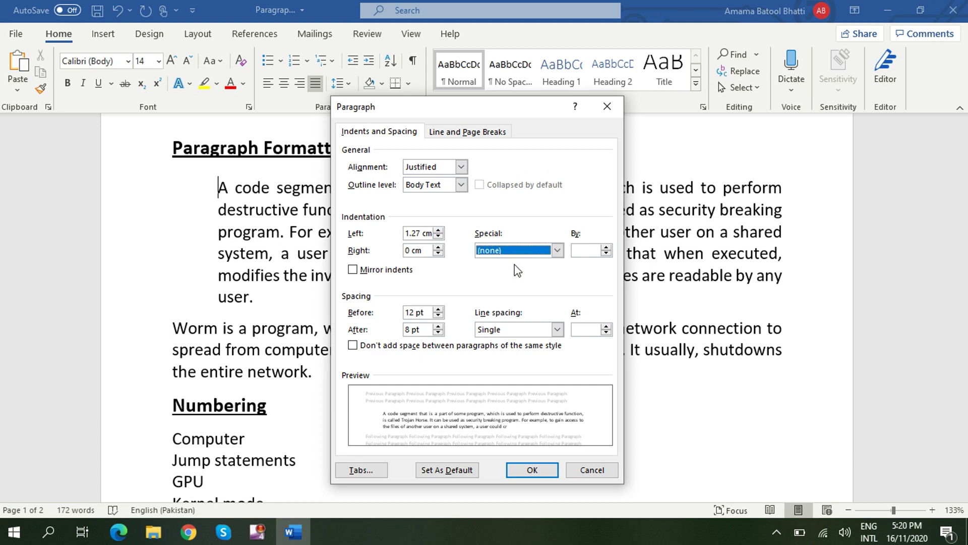
left_click(541, 467)
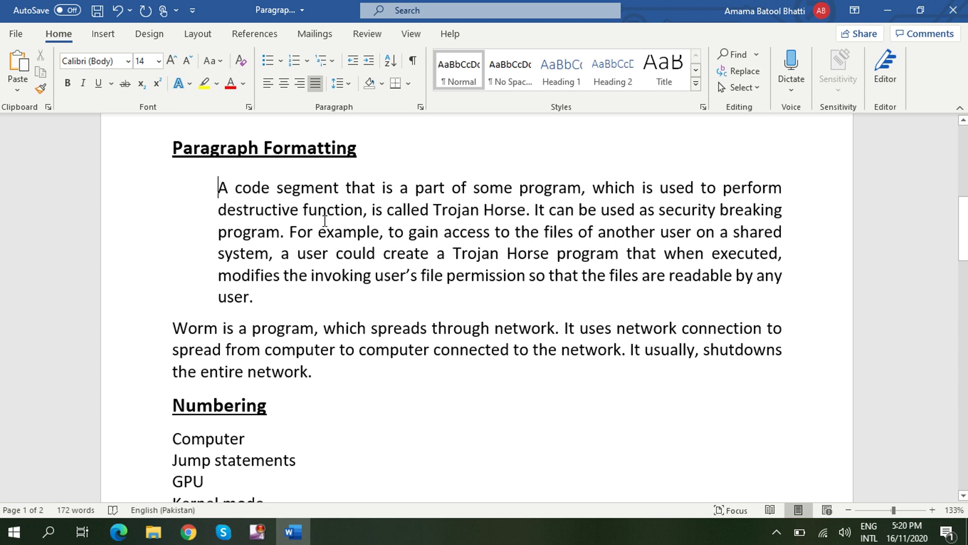
left_click(250, 210)
left_click(363, 210)
mouse_move(218, 186)
left_mouse_down()
mouse_move(239, 220)
mouse_move(228, 186)
left_mouse_up()
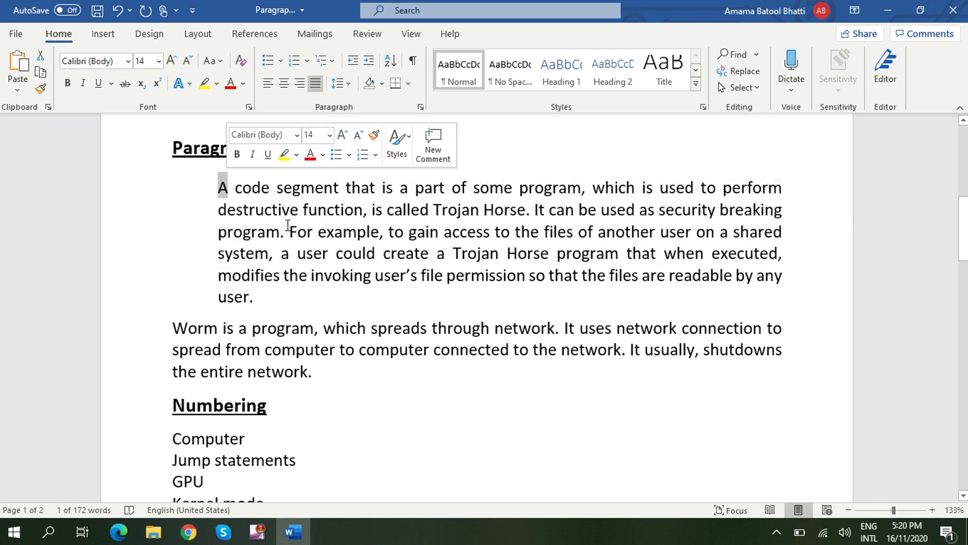
left_click(283, 210)
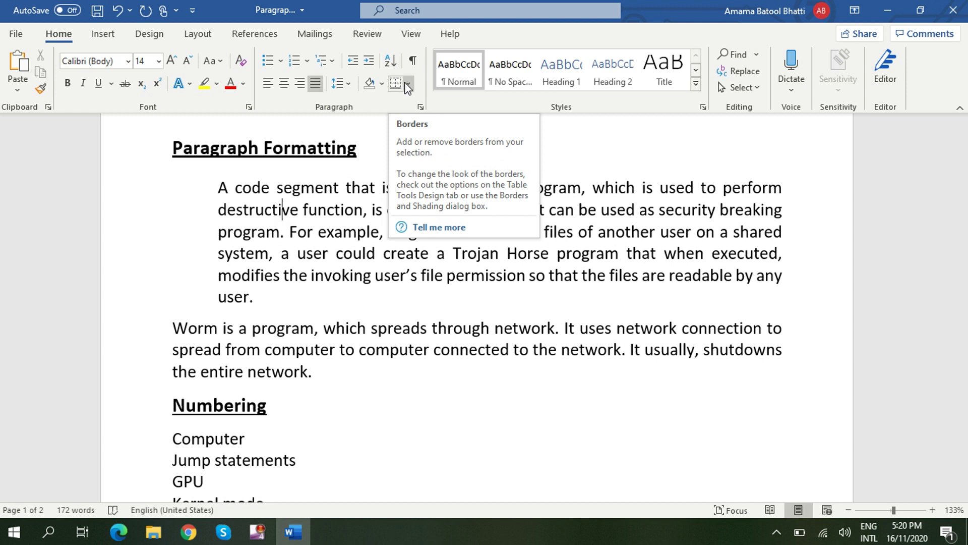
left_click(408, 86)
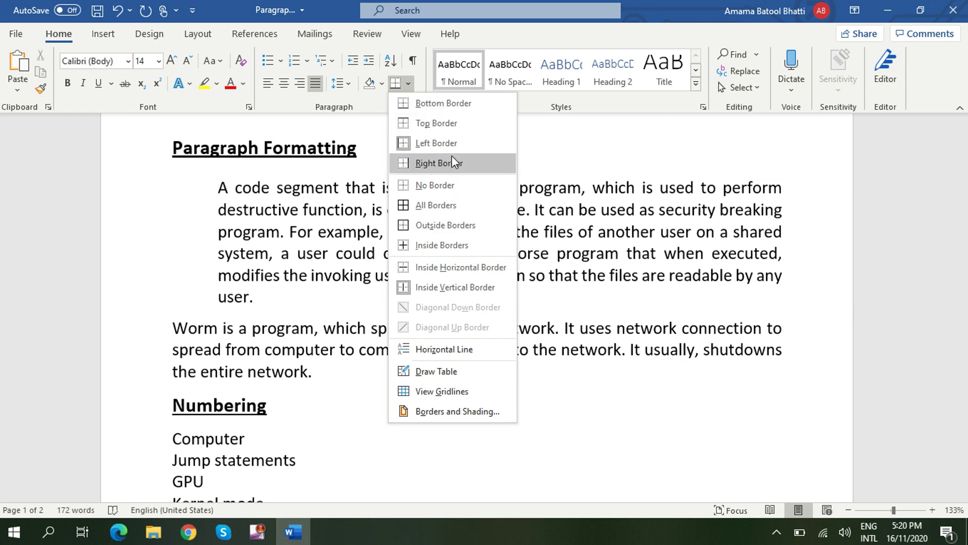
left_click(450, 206)
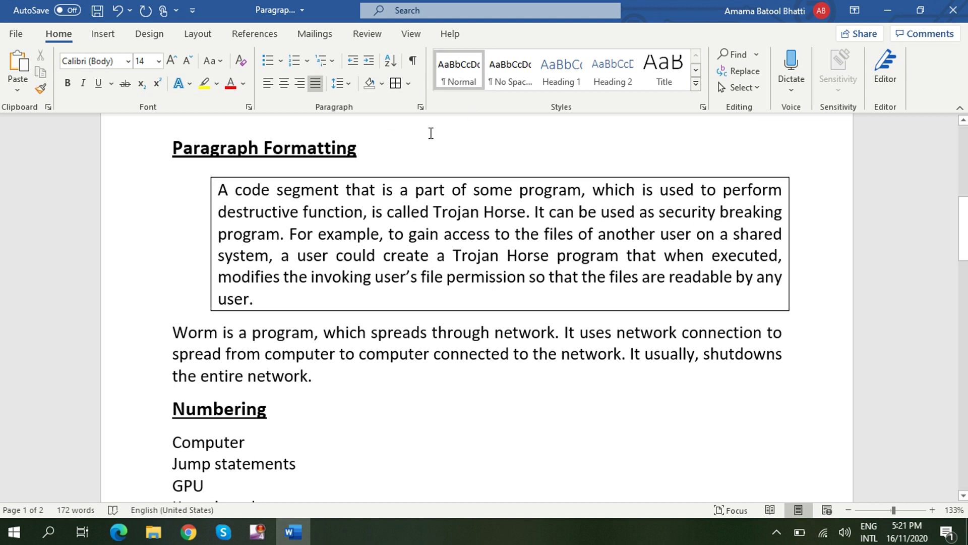
left_click(408, 83)
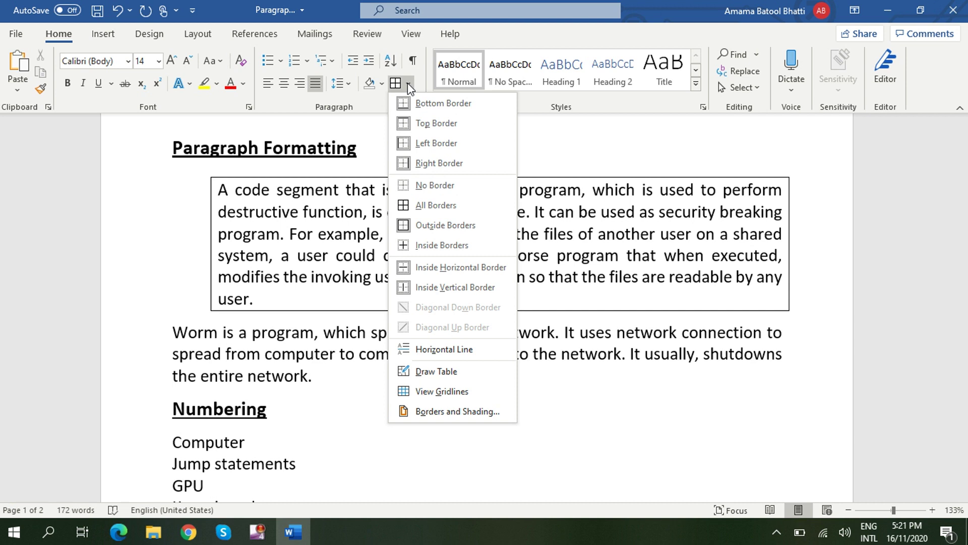
left_click(421, 185)
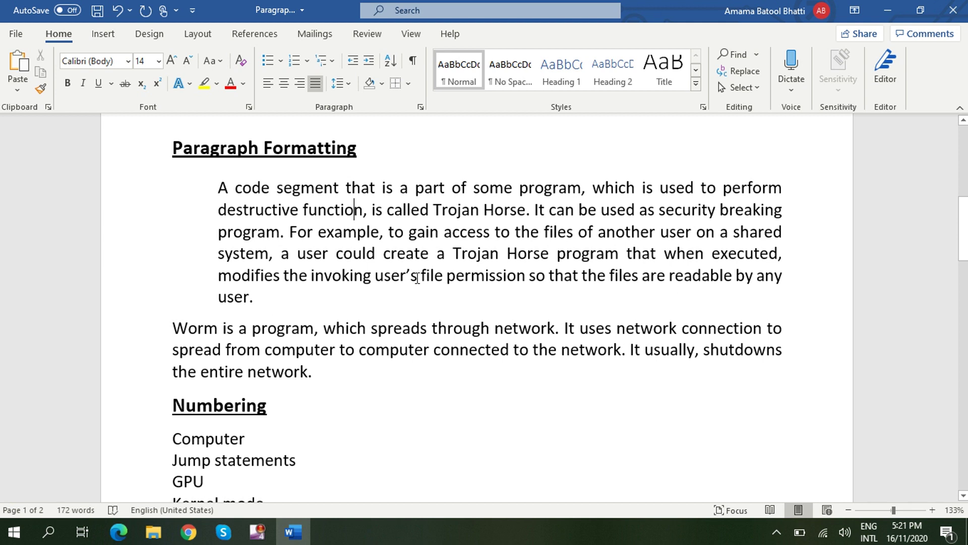
left_click(226, 188)
Shade the Trojan Horse paragraph Blue, Accent 5, Lighter 60%
left_click(382, 84)
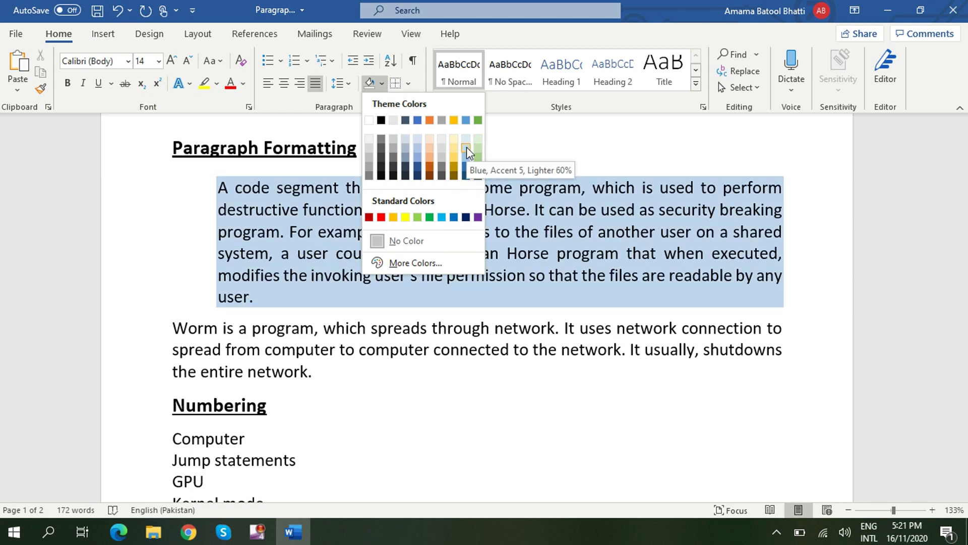
left_click(467, 147)
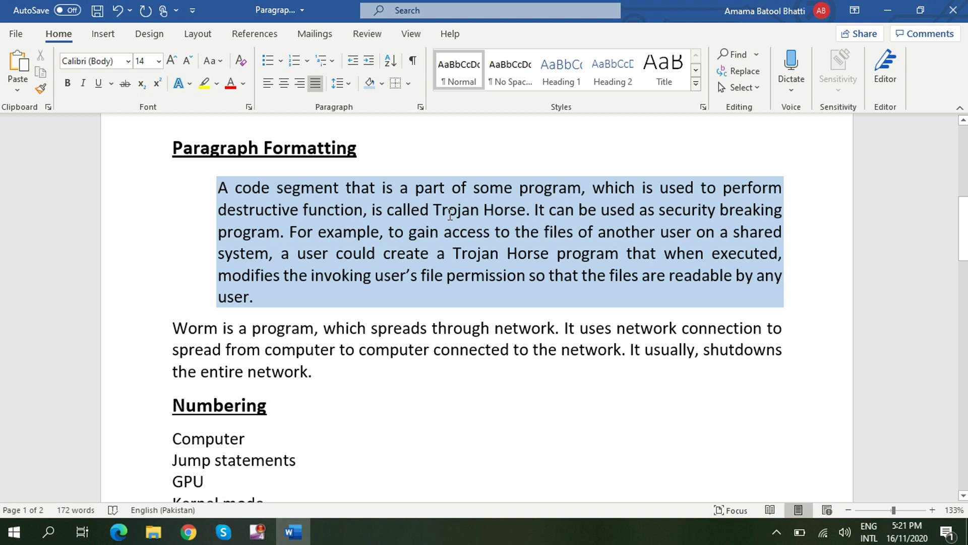
left_click(314, 328)
Try light orange shading on the Worm paragraph, then set it back to No Color
left_click(296, 349)
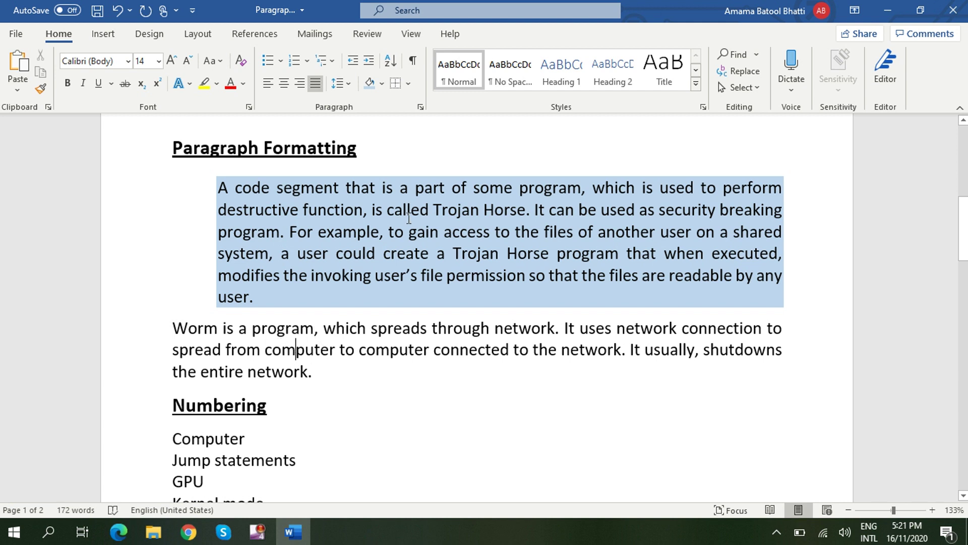
left_click(383, 83)
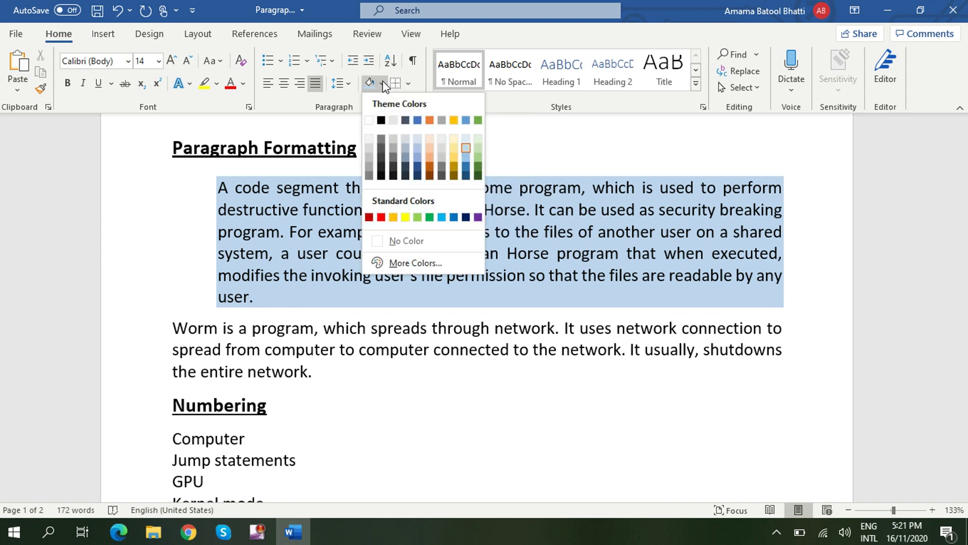
left_click(430, 139)
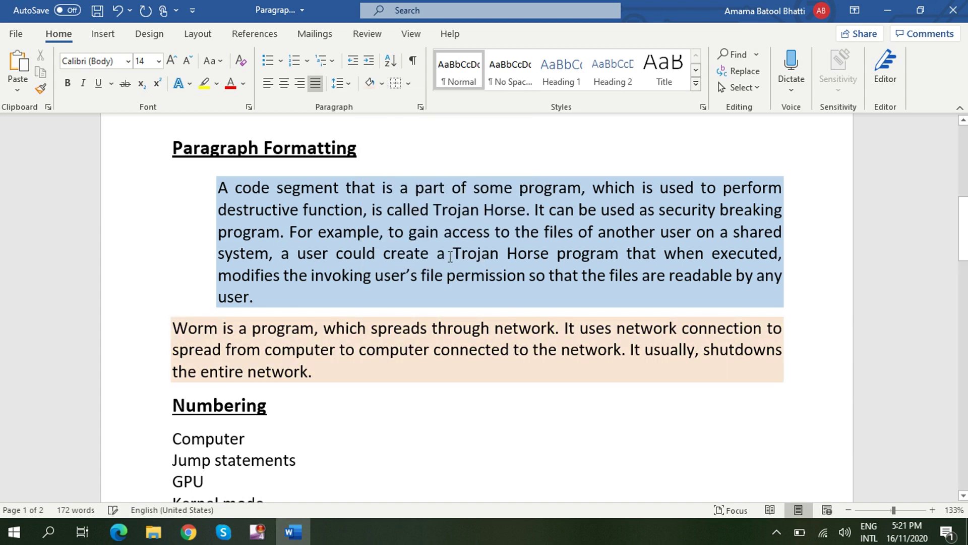
left_click(408, 368)
left_click(382, 83)
left_click(369, 120)
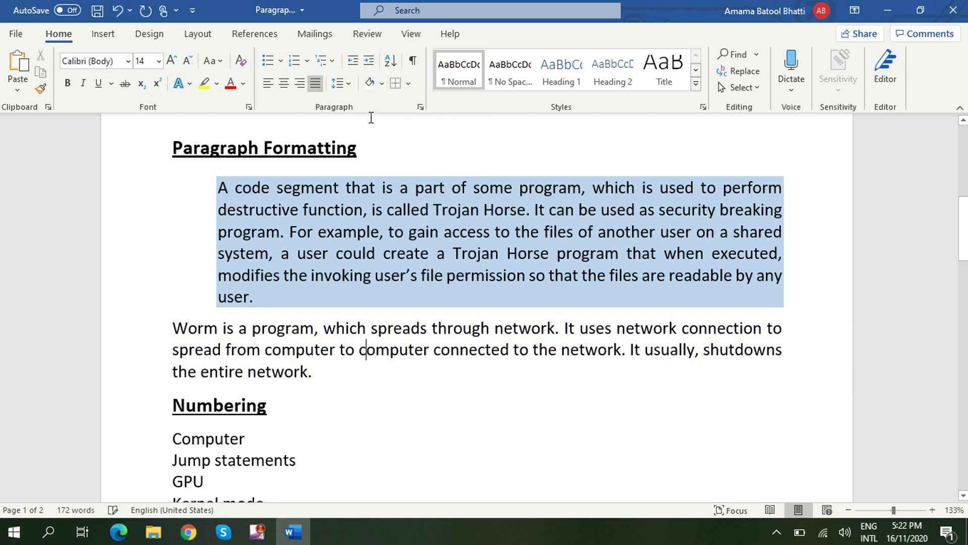
Scroll to the Numbering section and select its word list from Electronics up to Computer
left_click(357, 371)
scroll(358, 360, "down", 2)
scroll(359, 359, "down", 2)
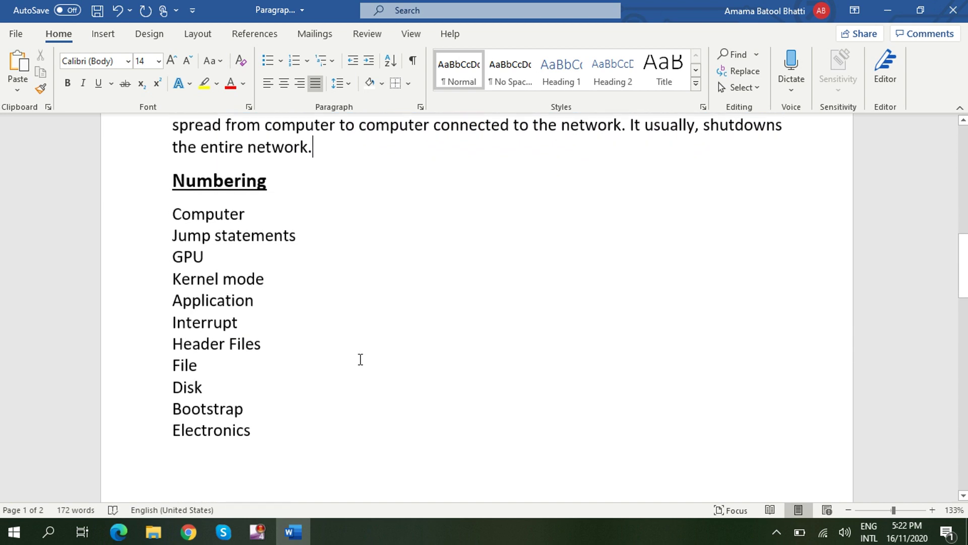
scroll(360, 359, "down", 1)
scroll(361, 359, "up", 1)
left_click_drag(268, 438, 170, 212)
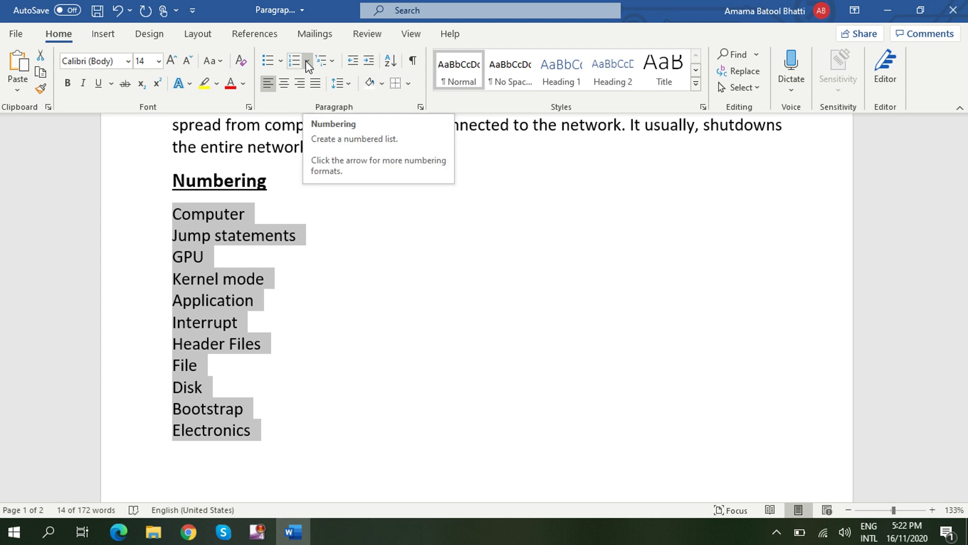
Apply the A. B. C. lettered format to the eleven terms and reselect the list
left_click(306, 61)
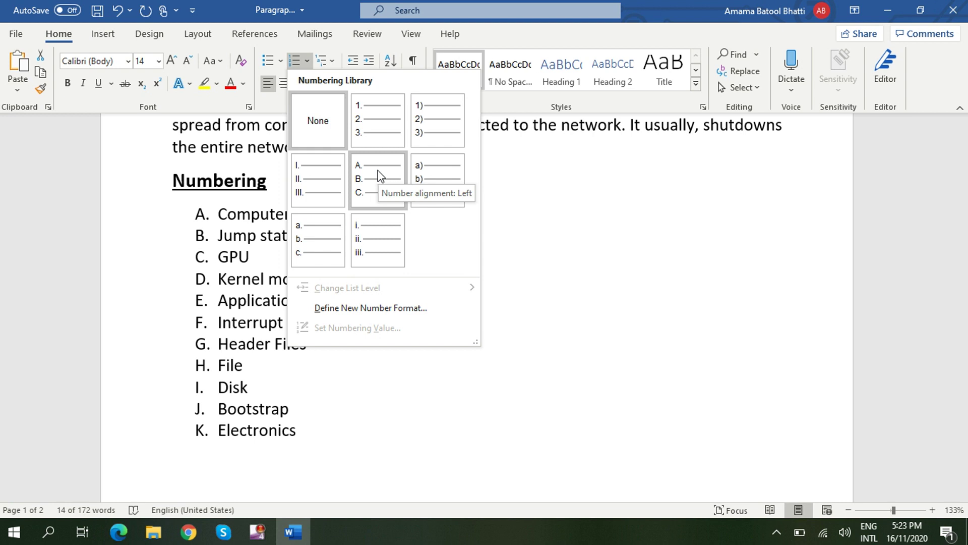
left_click(371, 175)
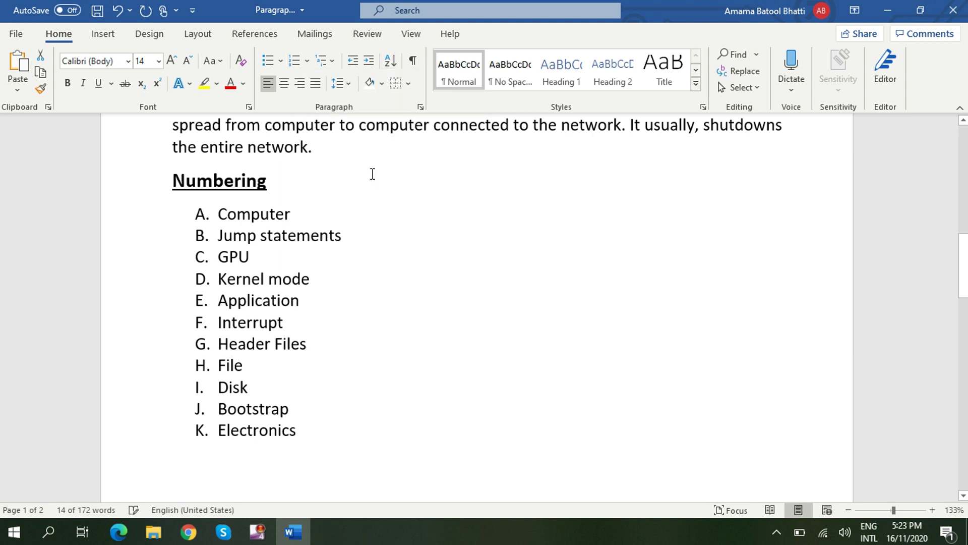
left_click(409, 236)
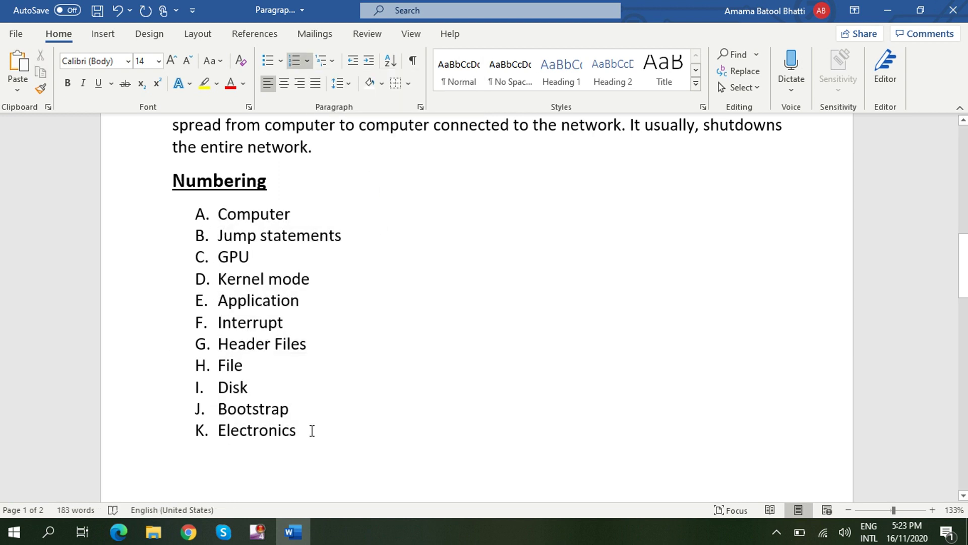
left_click_drag(311, 430, 237, 214)
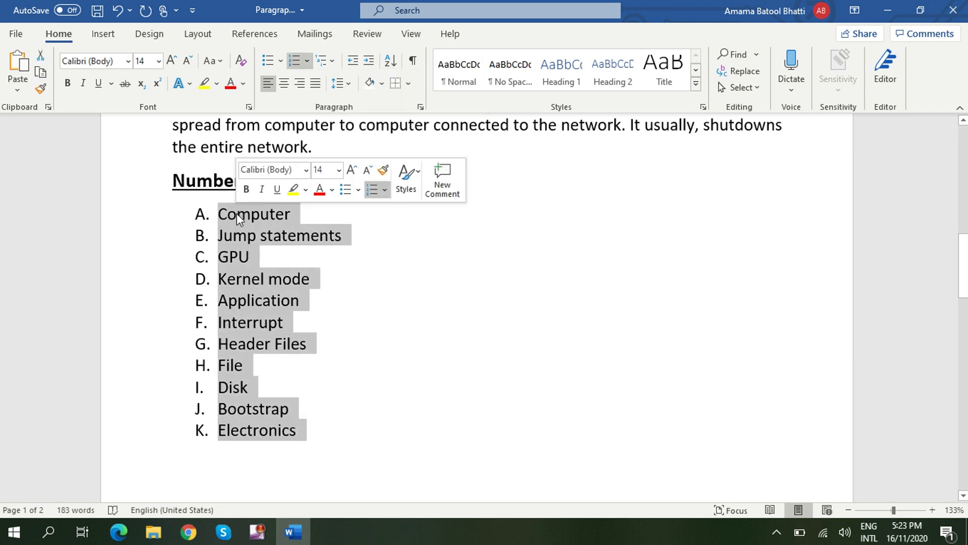
Switch the list to the 1. 2. 3. numbering format
left_click(307, 61)
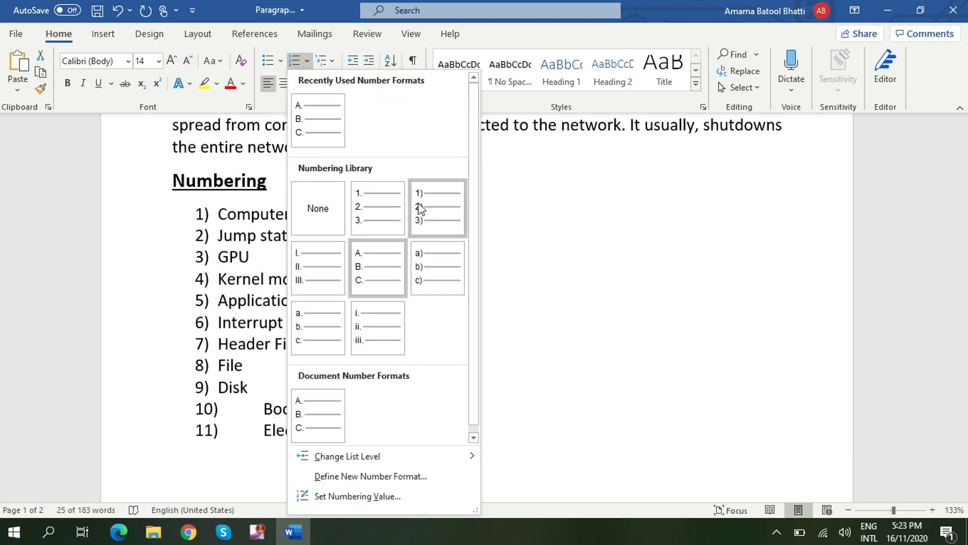
left_click(375, 204)
left_click(440, 262)
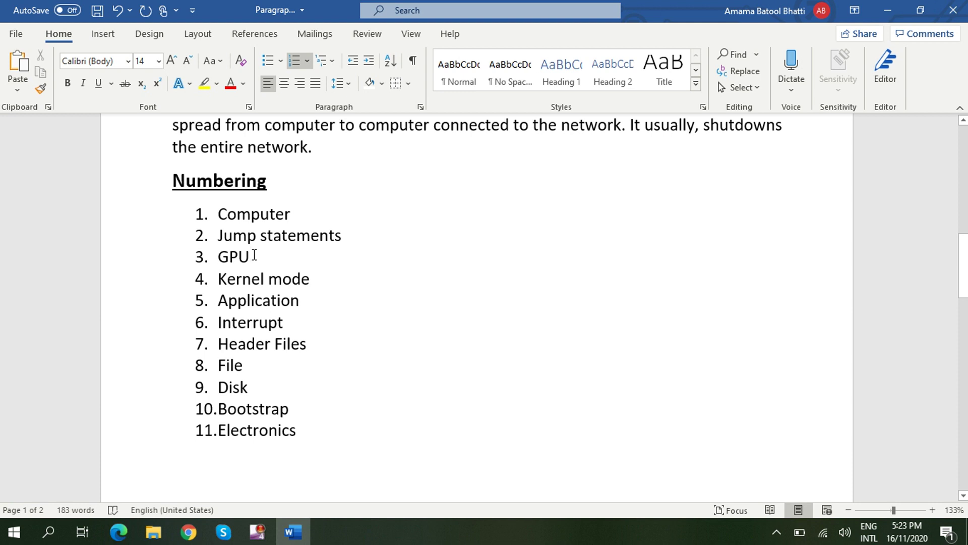
Add an empty list item after GPU, remove it again, and scroll down to Bullets and Sort
key("Return")
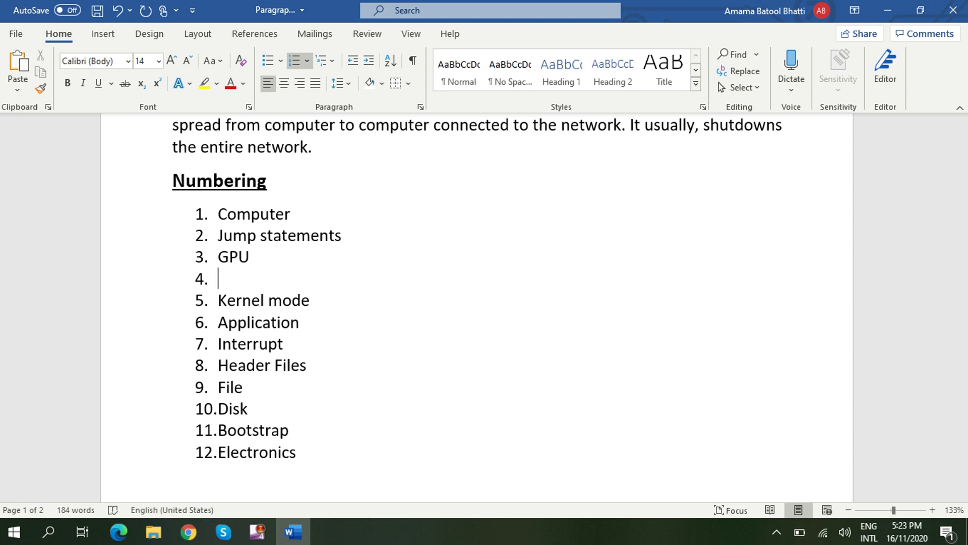
left_click(254, 255)
key("Delete")
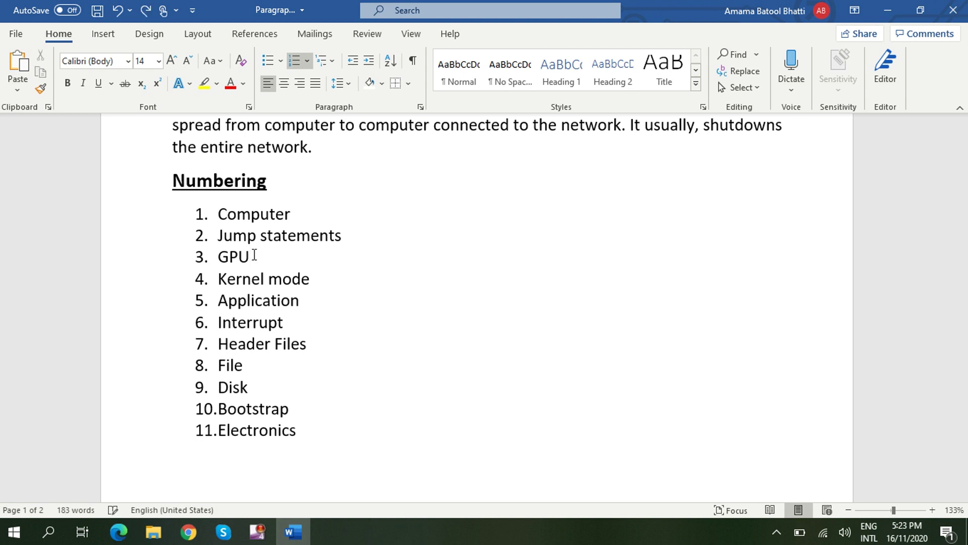
scroll(254, 255, "down", 1)
scroll(246, 264, "down", 4)
scroll(247, 263, "down", 3)
Select all eleven unsorted terms from Electronics up to Computer under Bullets and Sort
scroll(247, 263, "down", 2)
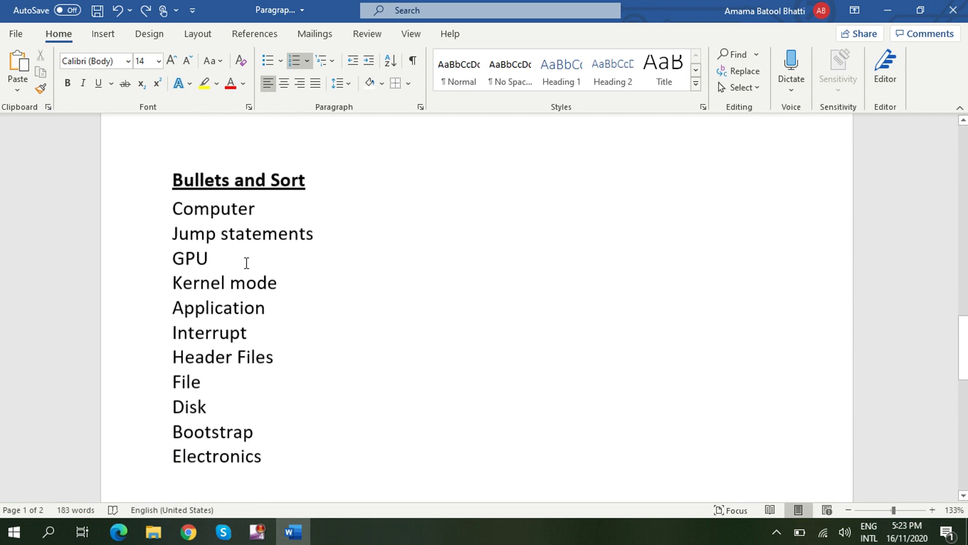
scroll(286, 272, "down", 2)
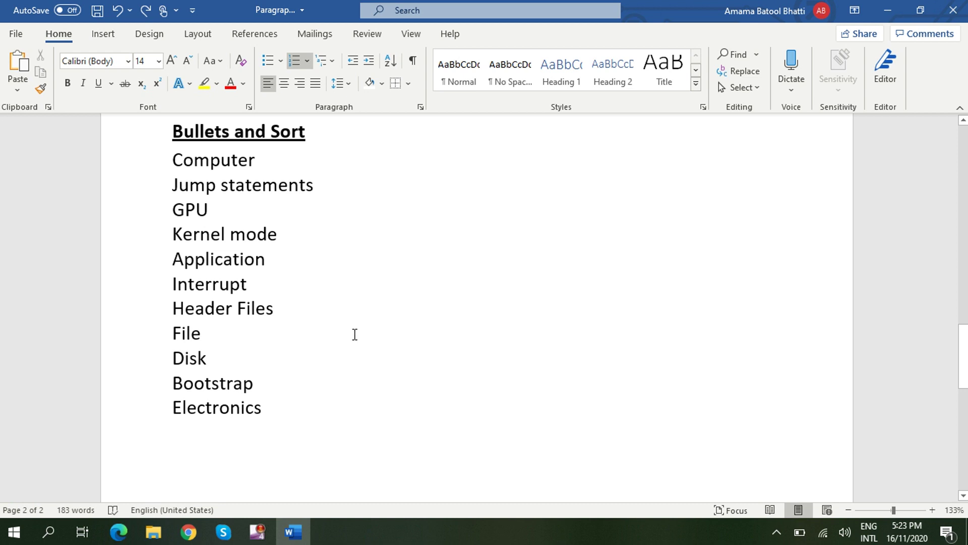
mouse_move(277, 408)
left_mouse_down()
mouse_move(150, 303)
mouse_move(152, 167)
left_mouse_up()
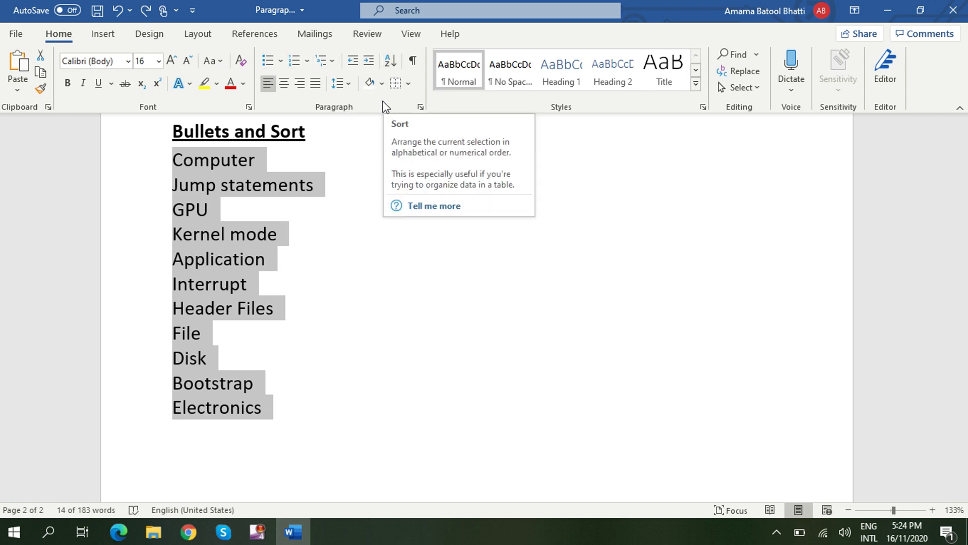
Sort the word list by Paragraphs as Text in ascending order, Application to Kernel mode
left_click(391, 61)
left_click(391, 61)
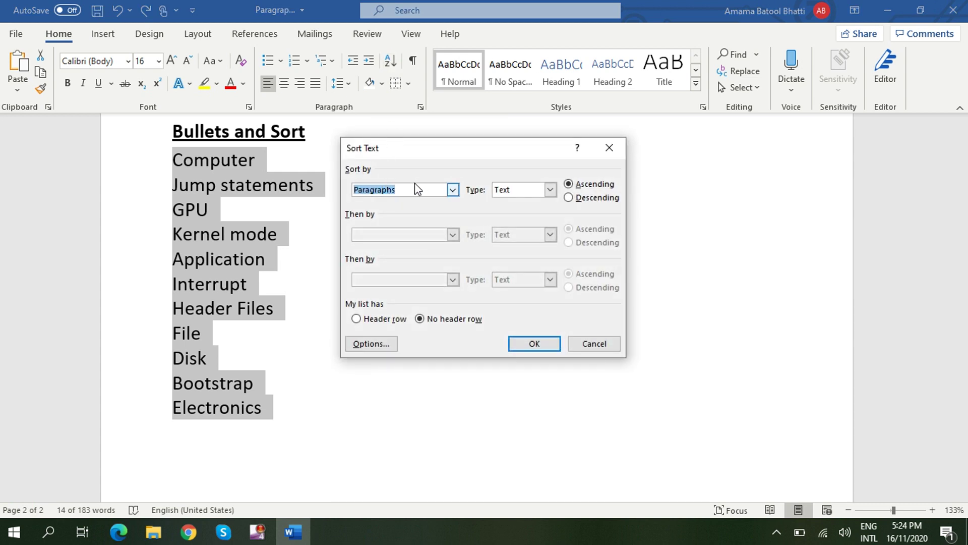
left_click(453, 189)
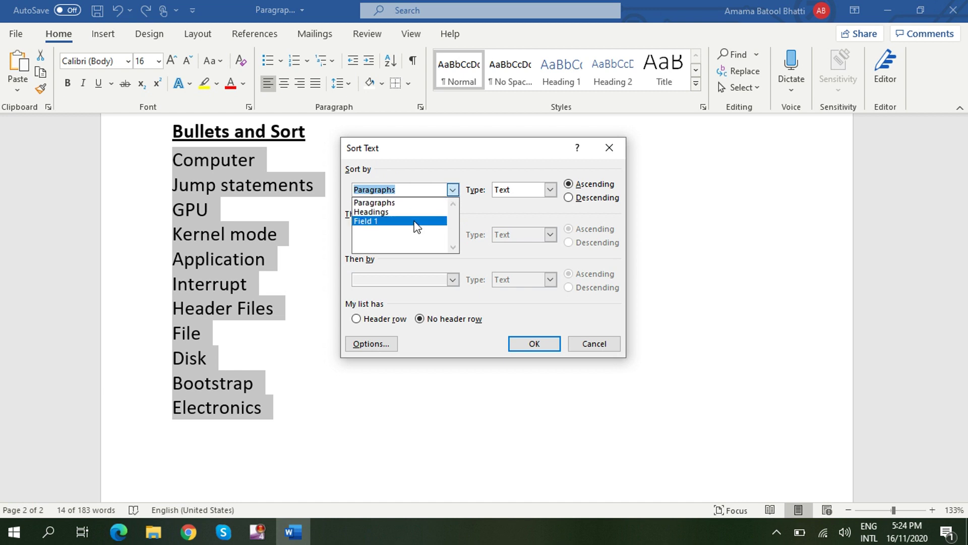
left_click(453, 190)
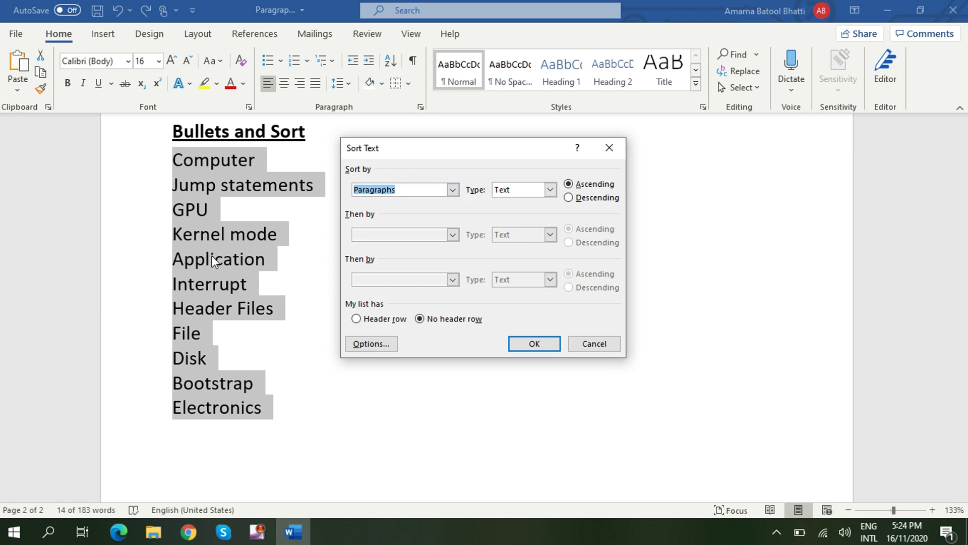
left_click(550, 189)
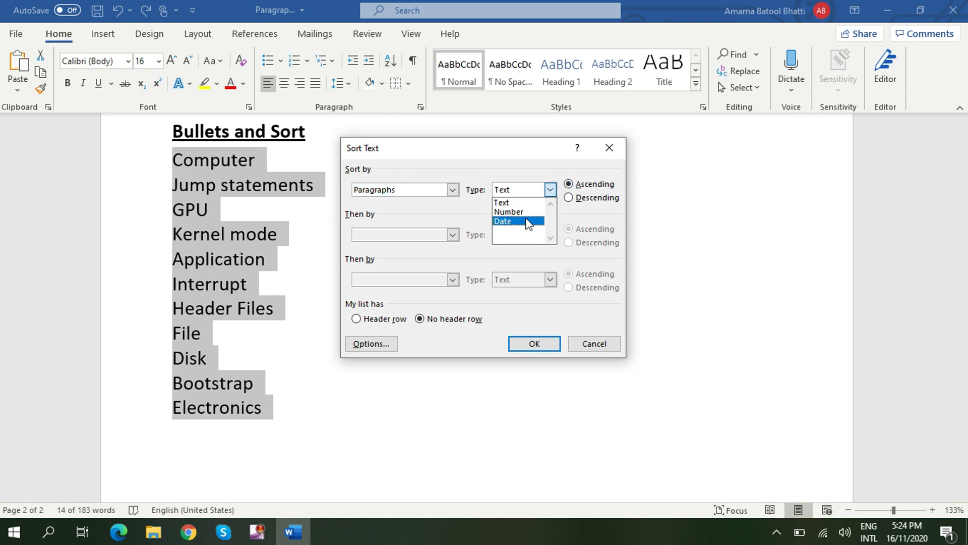
left_click(552, 192)
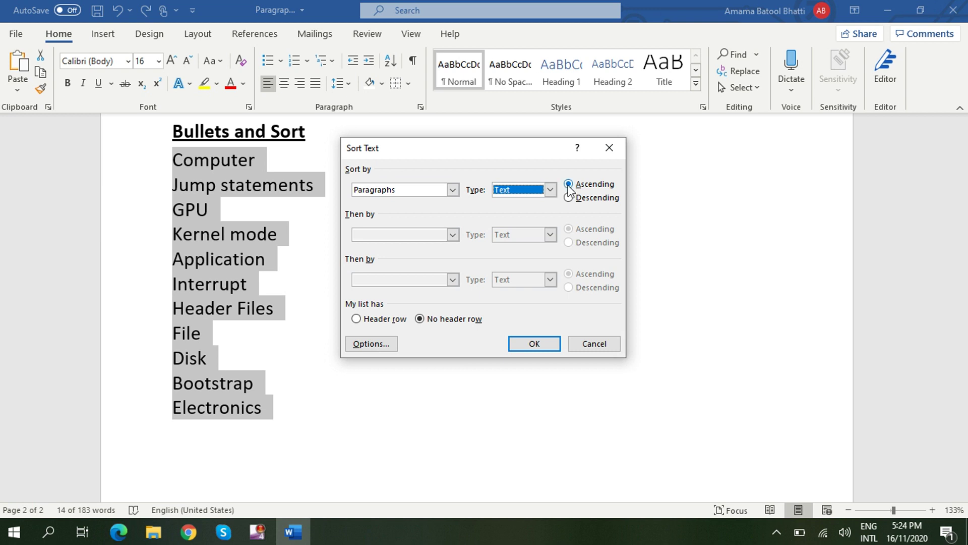
left_click(540, 345)
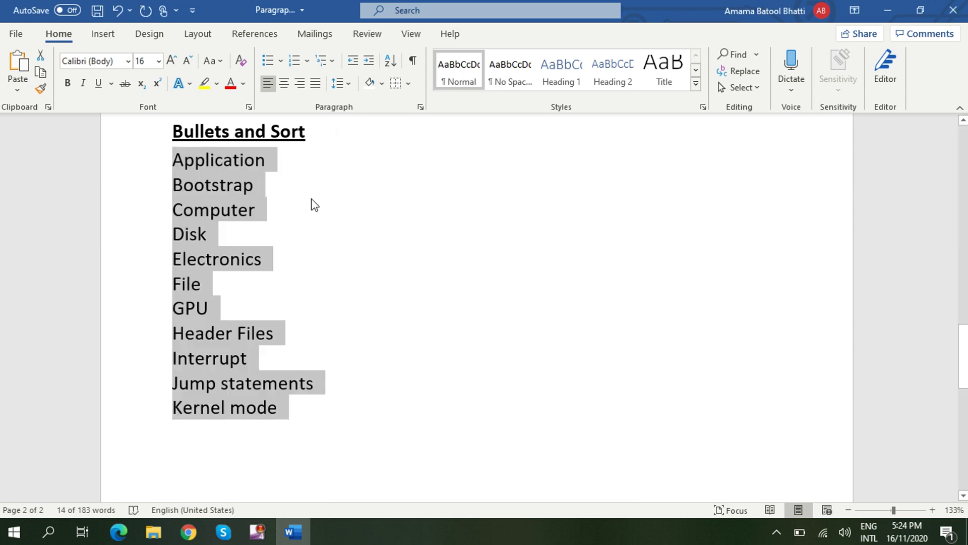
Apply checkmark bullets from the Bullet Library to all eleven sorted terms
left_click(318, 214)
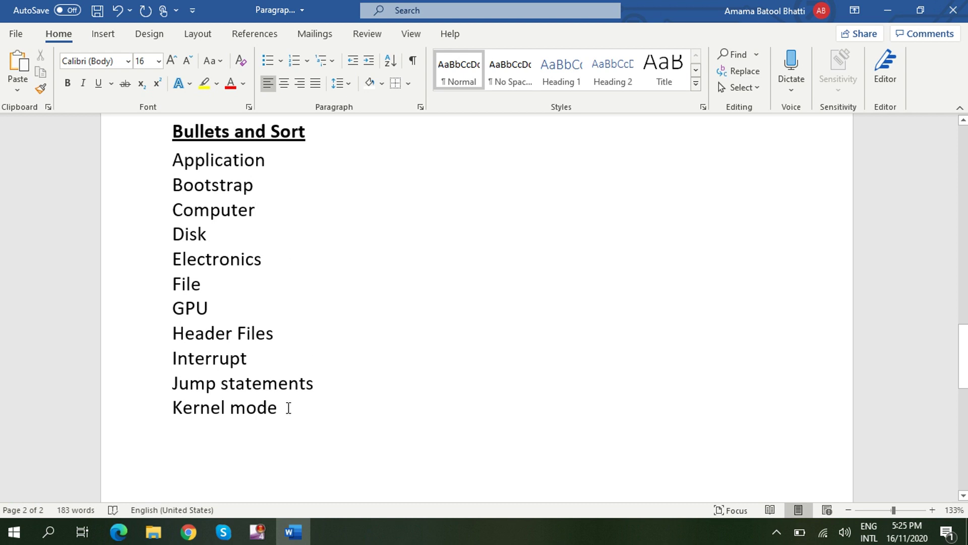
left_click_drag(288, 408, 200, 158)
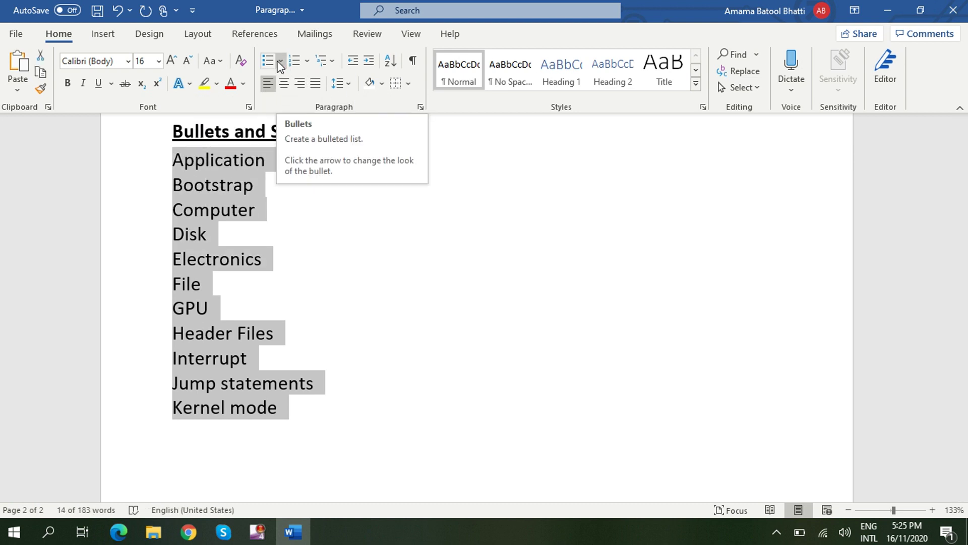
left_click(281, 59)
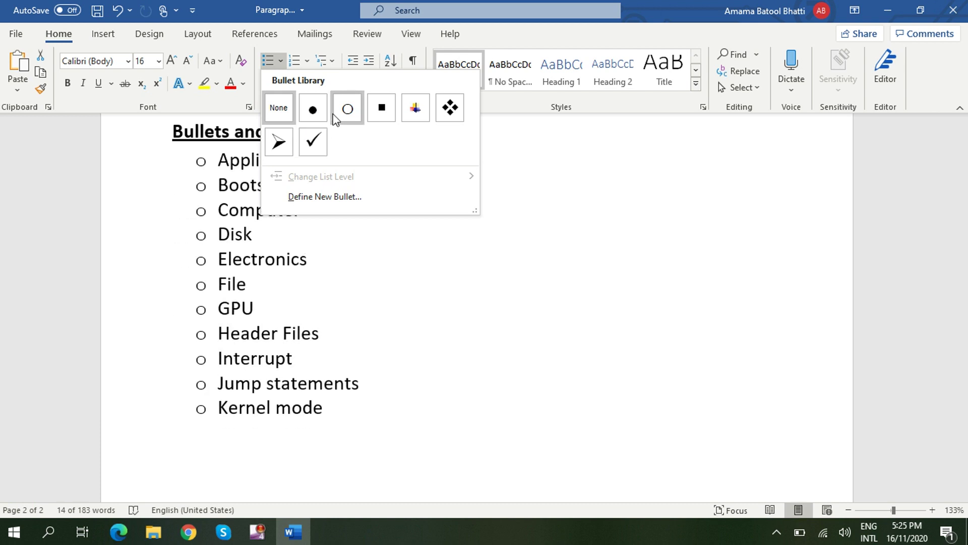
left_click(314, 142)
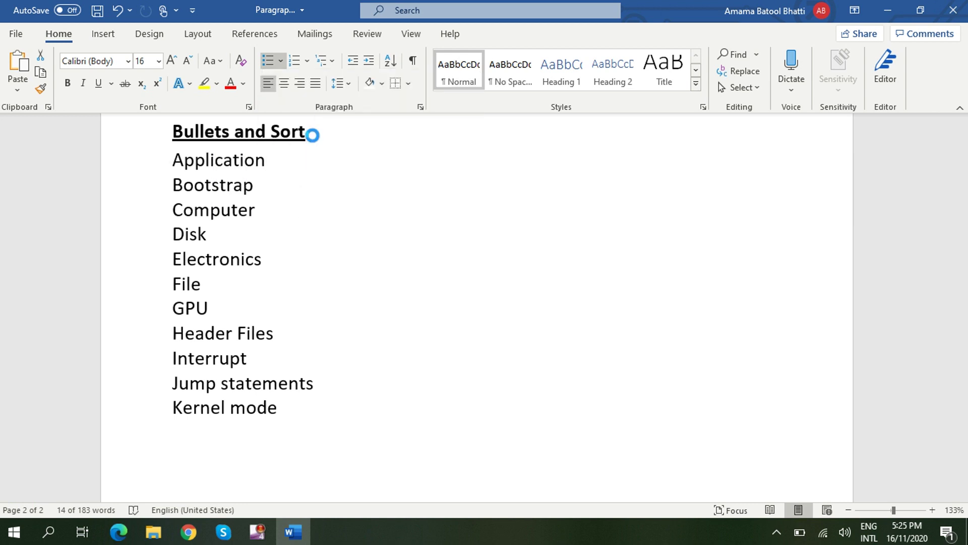
left_click(373, 212)
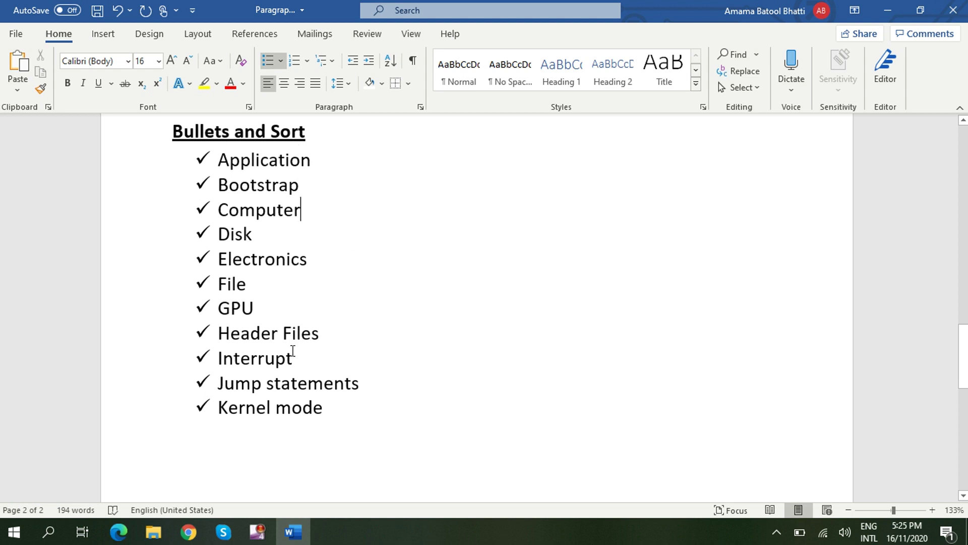
Set the Trojan Horse paragraph's shading to No Color and decrease its left indent
scroll(401, 333, "up", 2)
scroll(400, 331, "up", 2)
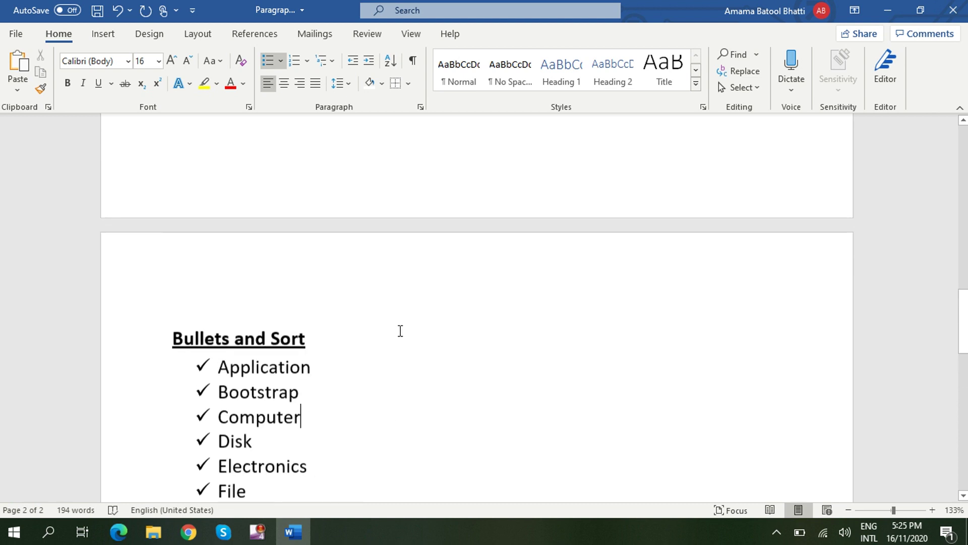
scroll(400, 331, "up", 1)
scroll(401, 331, "up", 3)
scroll(401, 331, "up", 3)
scroll(400, 331, "up", 3)
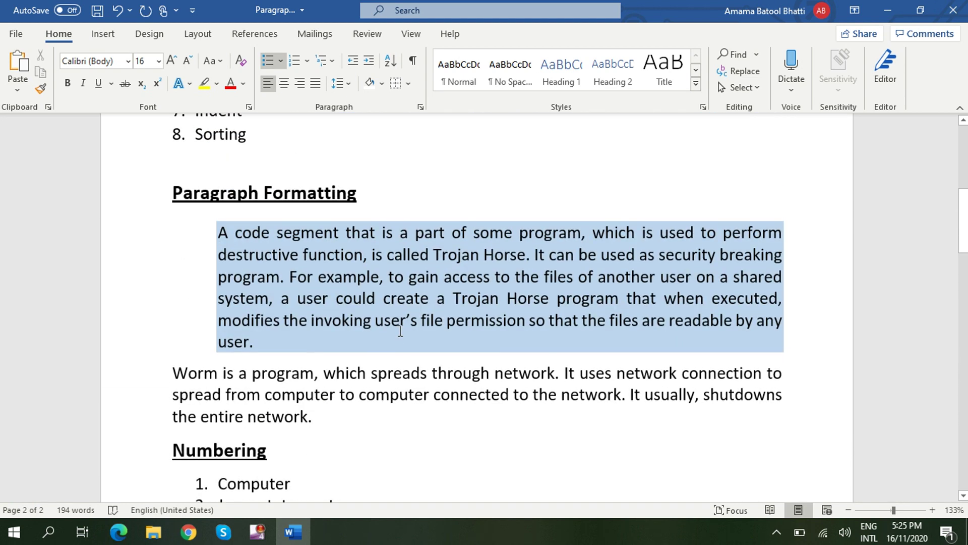
left_click(328, 276)
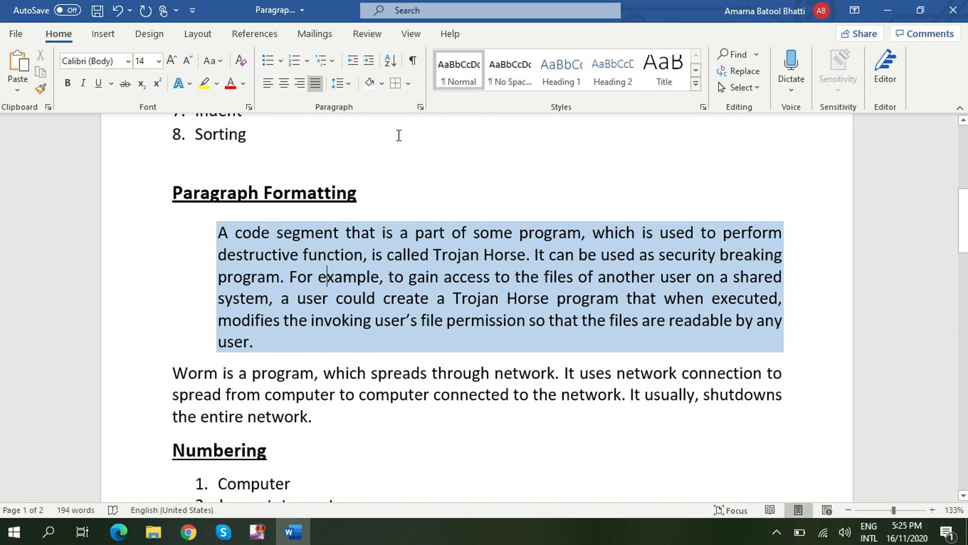
left_click(381, 83)
left_click(371, 121)
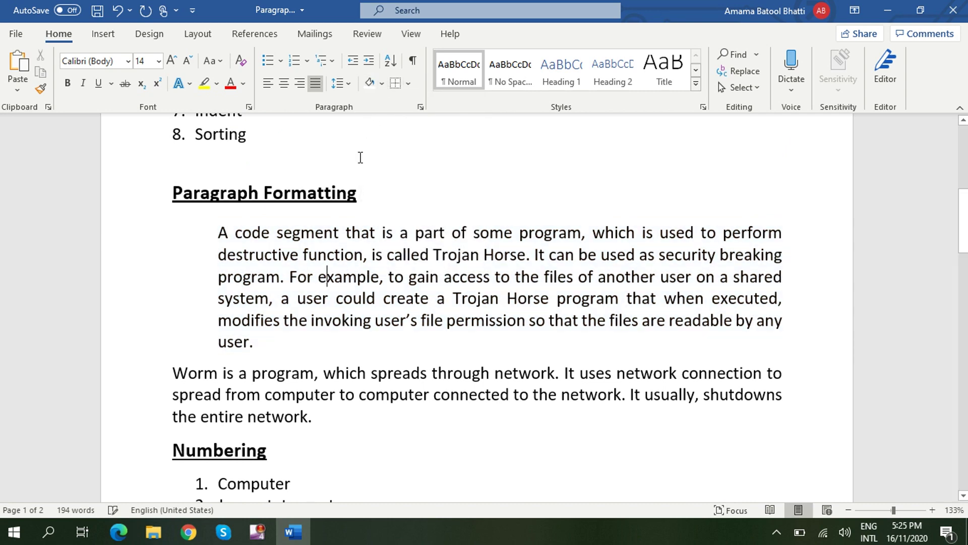
left_click(352, 60)
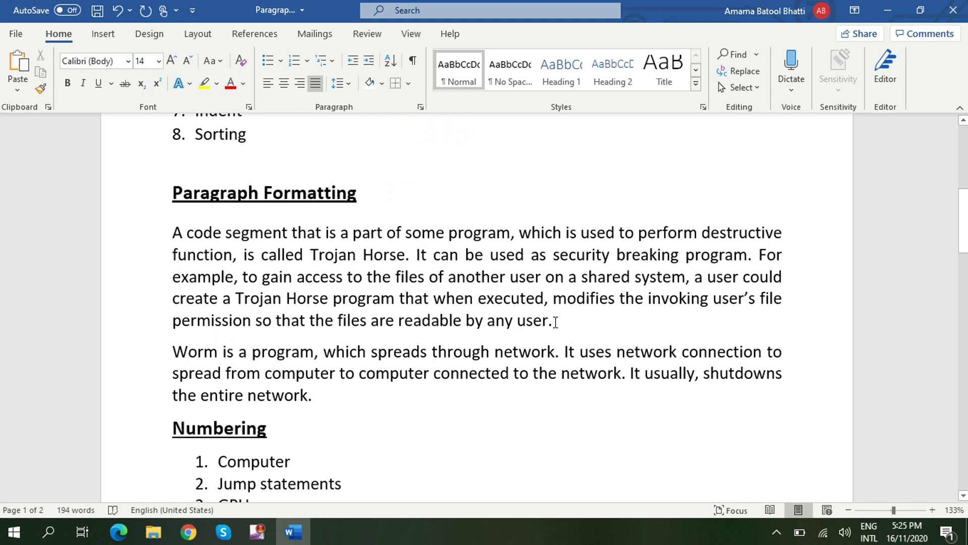
left_click(173, 232)
Bullet the Trojan Horse paragraph with a filled round bullet
left_click(268, 61)
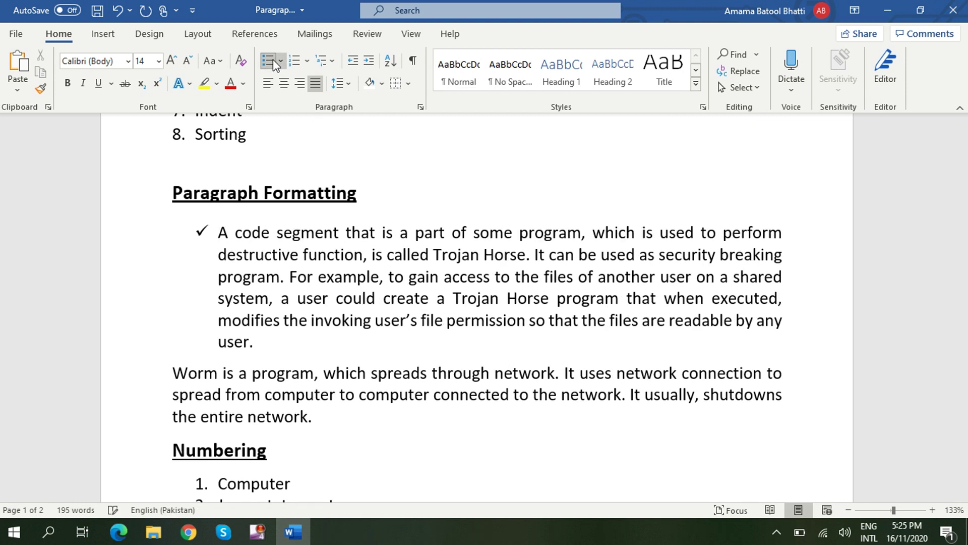
left_click(279, 61)
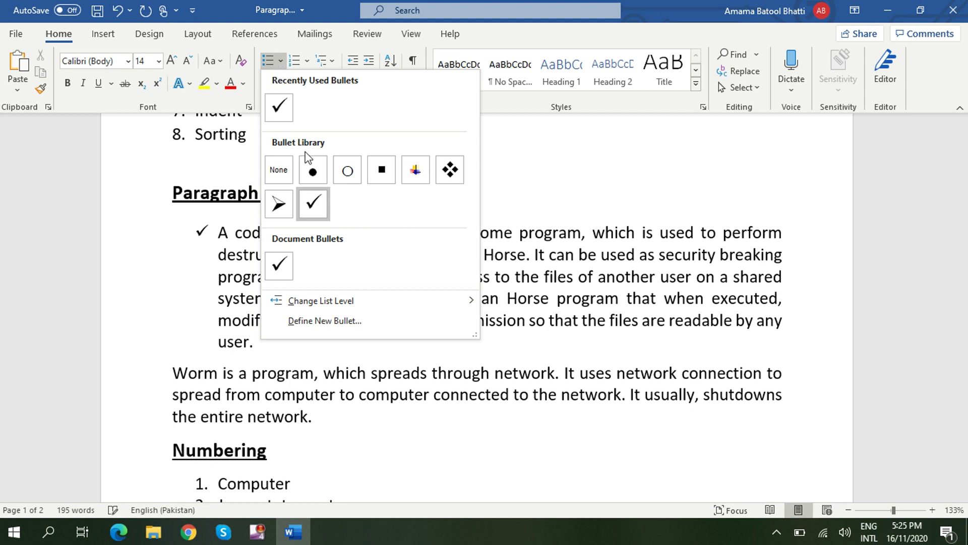
left_click(313, 174)
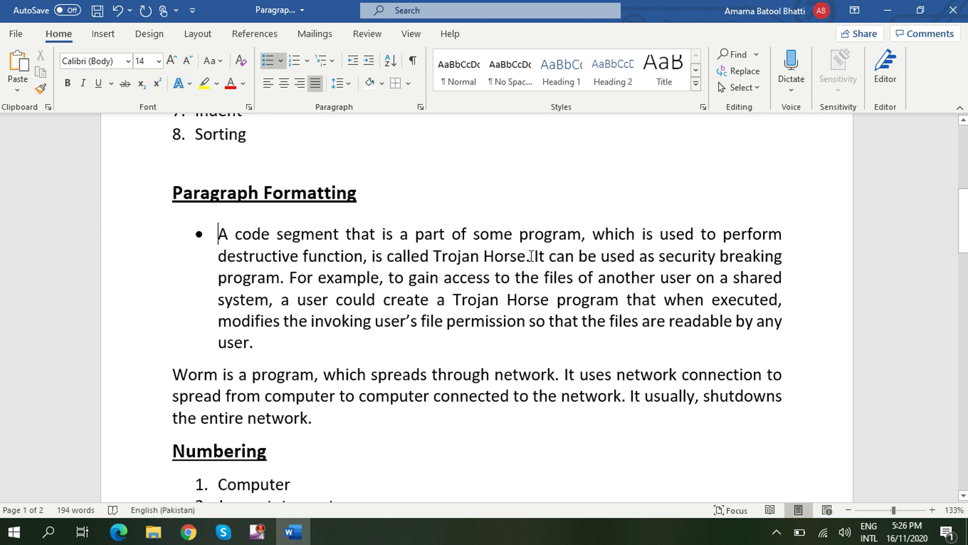
Split the paragraph after 'Horse.' and 'program.' into three round-bulleted sentences
left_click(531, 256)
key("Return")
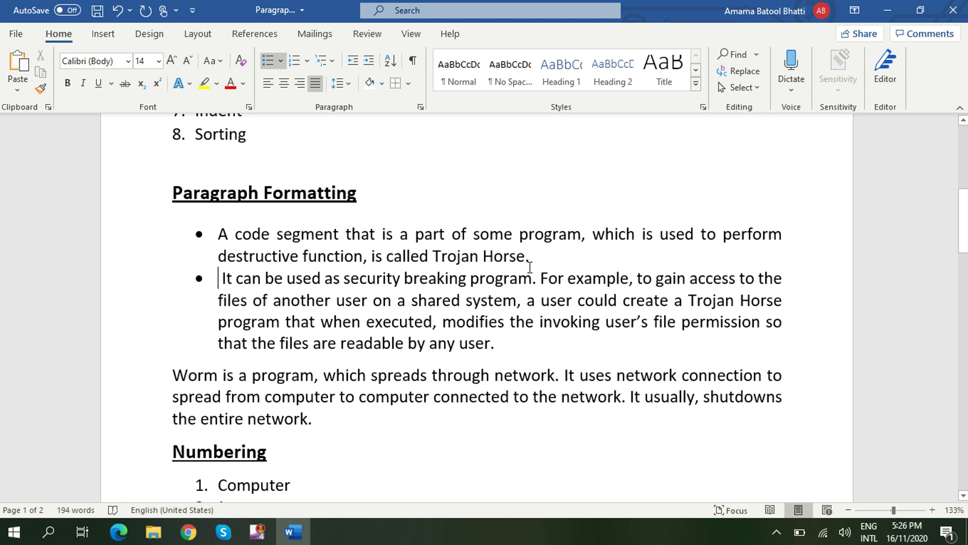
left_click(538, 276)
key("Return")
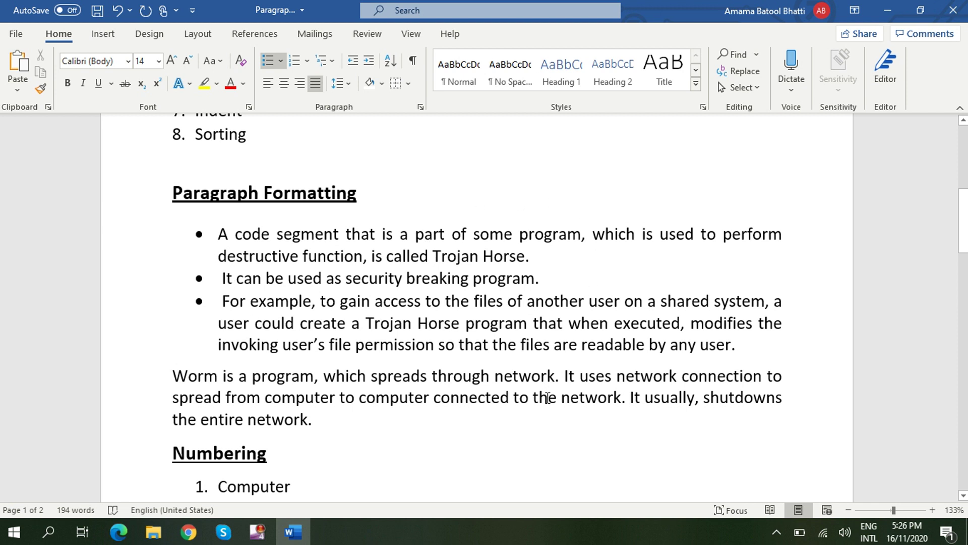
left_click(517, 431)
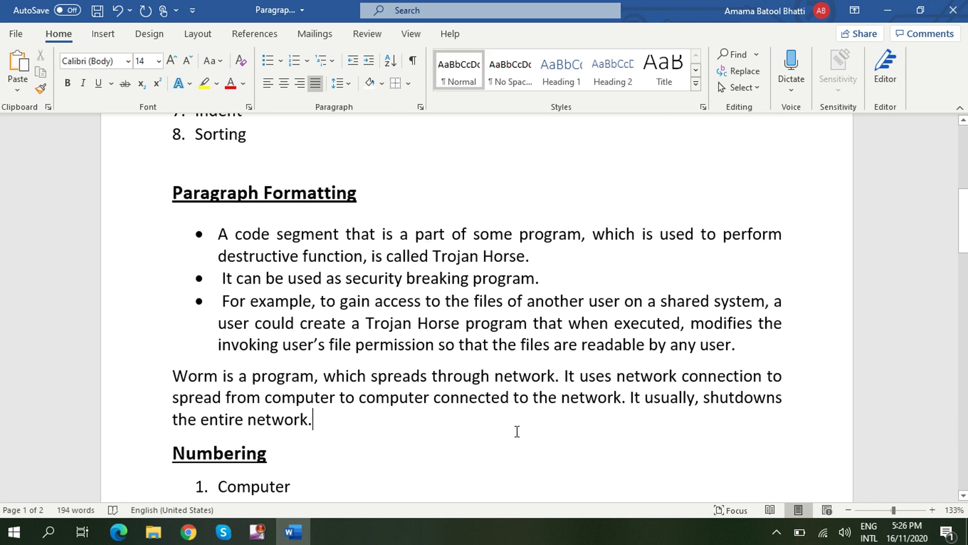
scroll(525, 417, "up", 5)
scroll(525, 410, "up", 2)
scroll(530, 406, "up", 1)
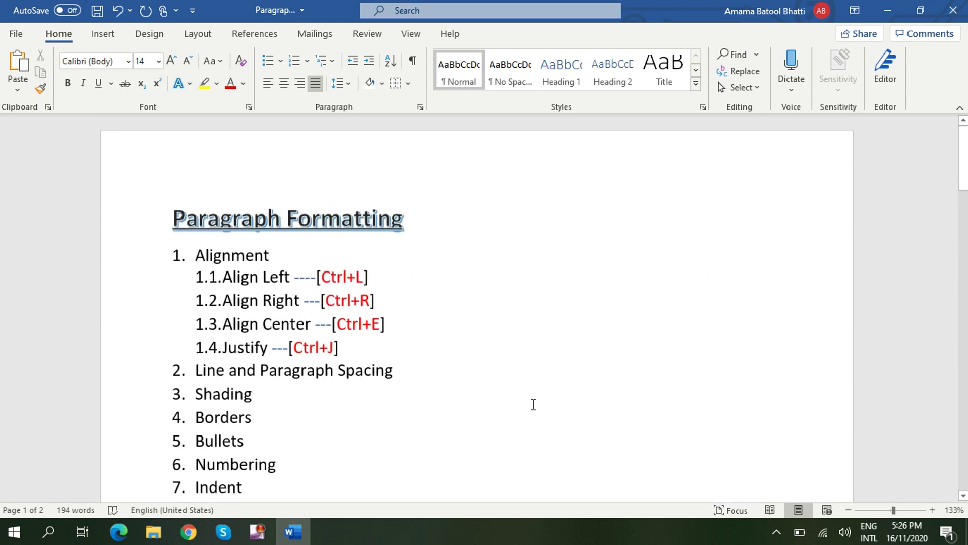
scroll(490, 335, "down", 2)
scroll(491, 335, "down", 1)
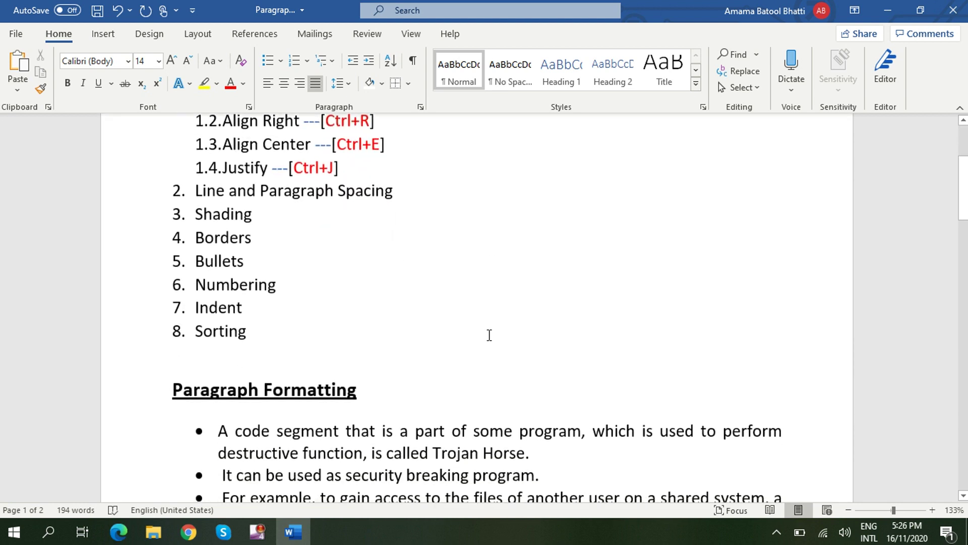
scroll(480, 328, "down", 1)
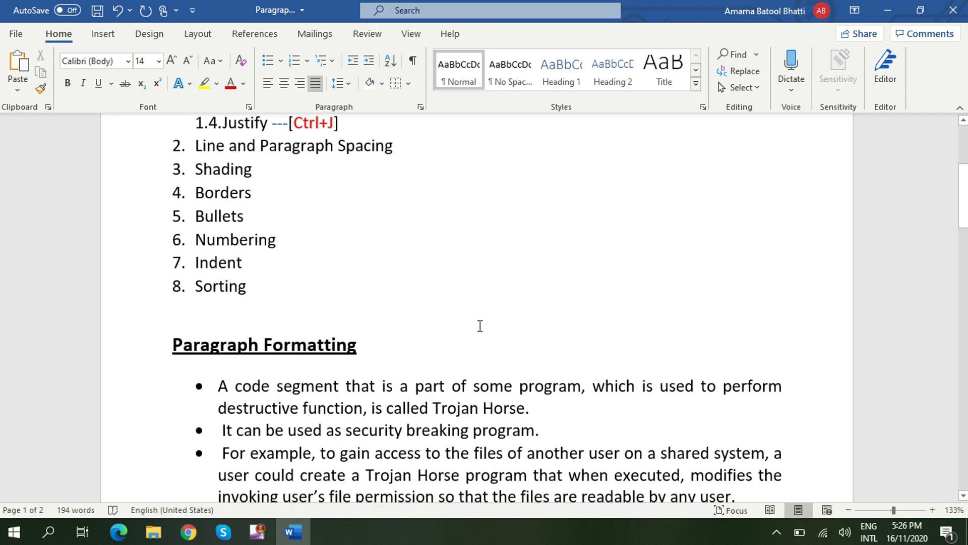
scroll(480, 326, "down", 1)
scroll(480, 326, "down", 2)
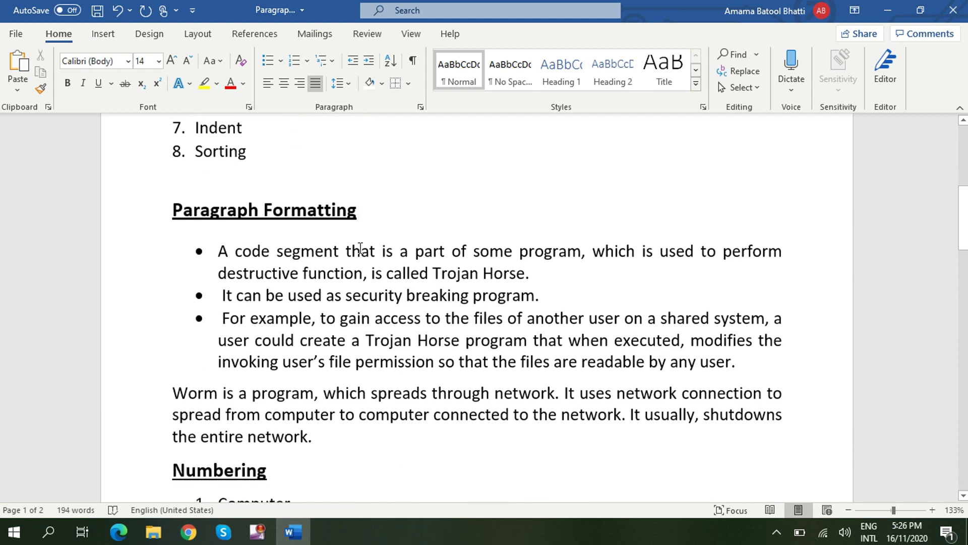
scroll(360, 249, "down", 1)
scroll(360, 249, "down", 1)
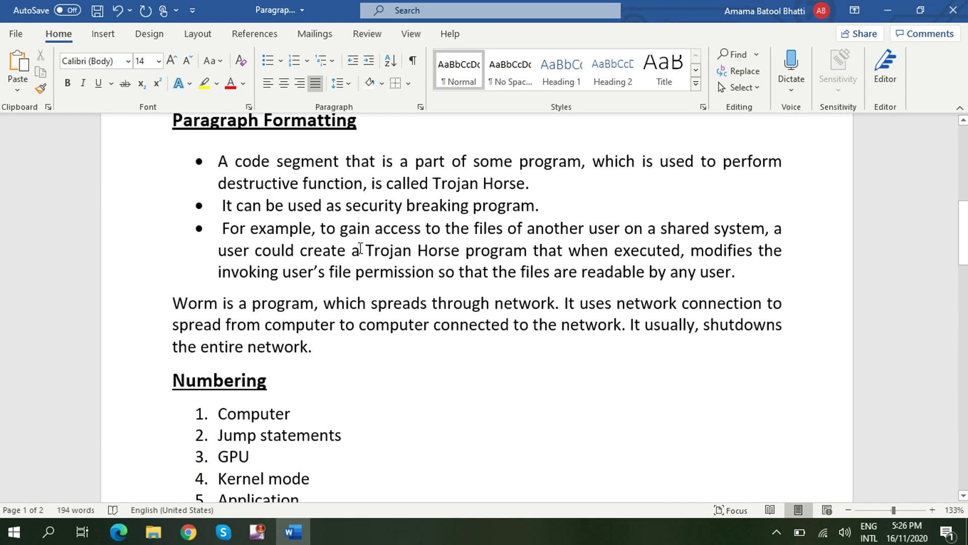